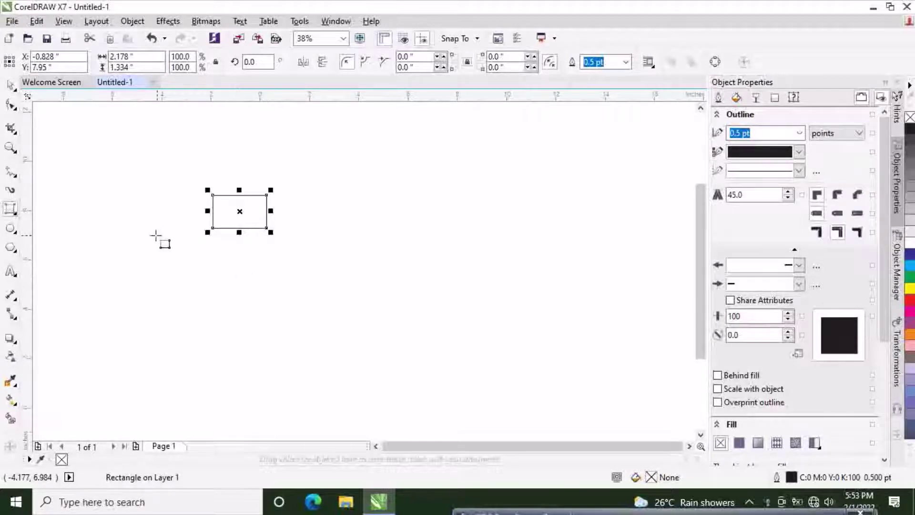
- Narrow the rectangle from its right side to about 1.31 inches wide, leaving it nearly square
{"action": "left_click", "coordinate": [9, 86]}
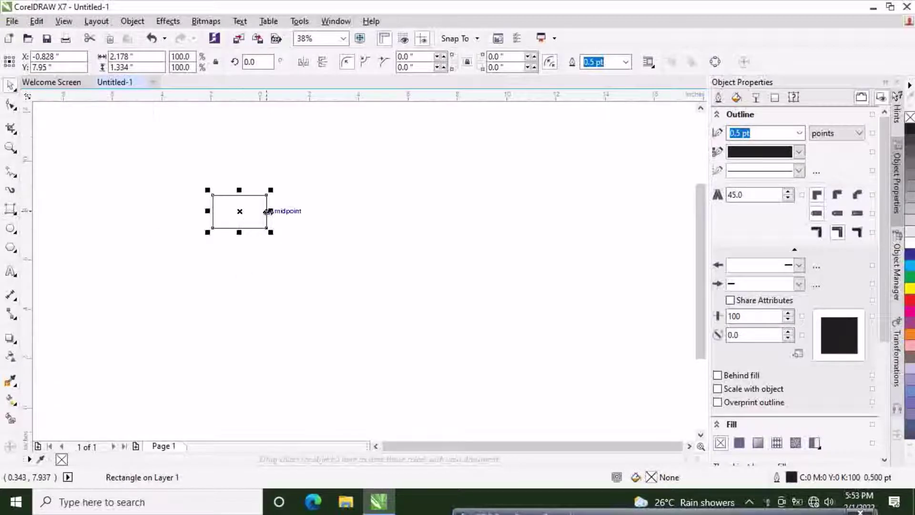
{"action": "mouse_move", "coordinate": [271, 211]}
{"action": "left_mouse_down"}
{"action": "mouse_move", "coordinate": [245, 211]}
{"action": "mouse_move", "coordinate": [257, 213]}
{"action": "left_mouse_up"}
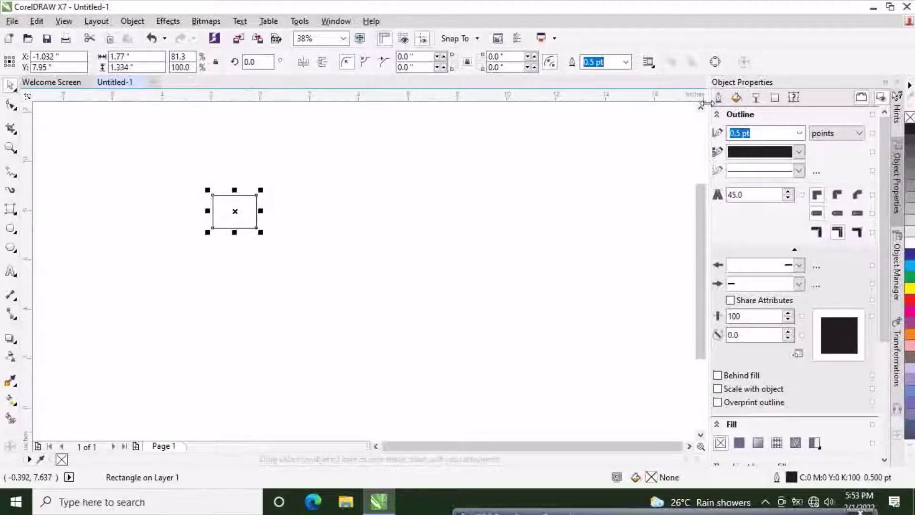
{"action": "left_click", "coordinate": [799, 133]}
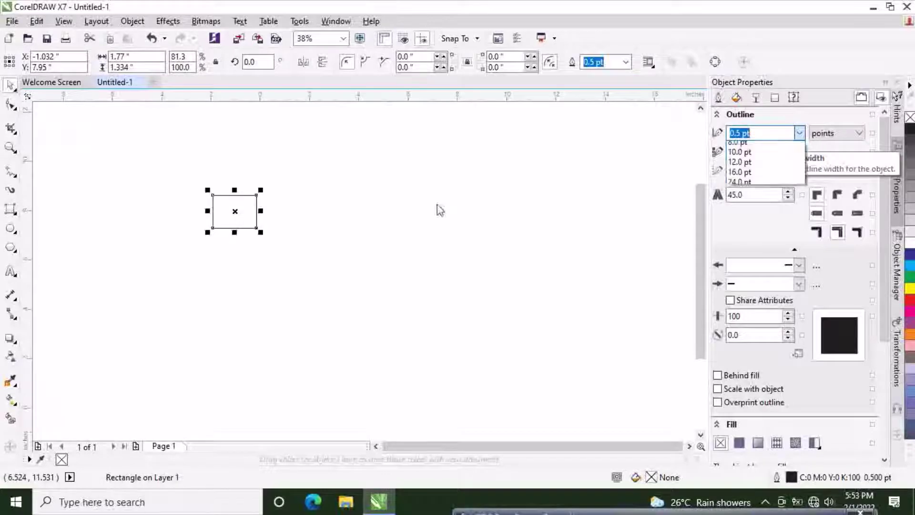
{"action": "left_click", "coordinate": [269, 206]}
{"action": "left_click", "coordinate": [277, 199]}
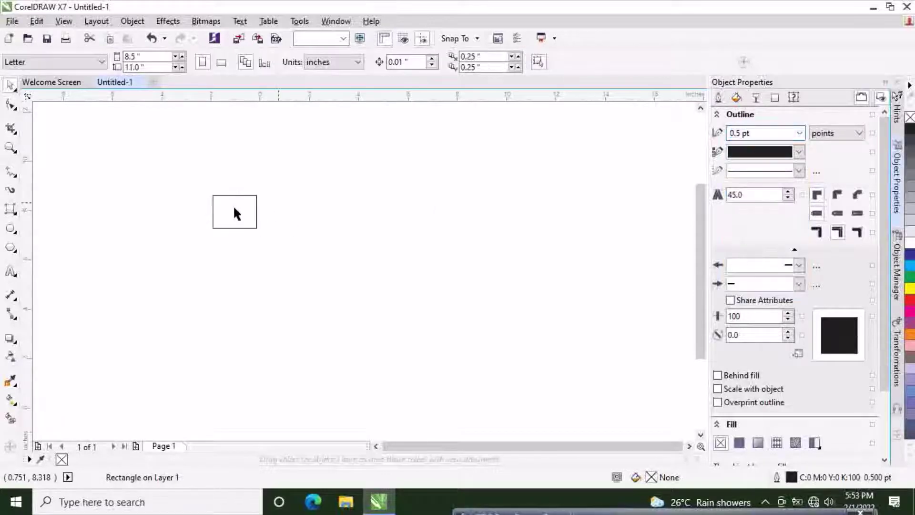
{"action": "left_click", "coordinate": [256, 212]}
{"action": "left_click_drag", "start_coordinate": [256, 211], "coordinate": [208, 211]}
{"action": "left_click", "coordinate": [314, 202]}
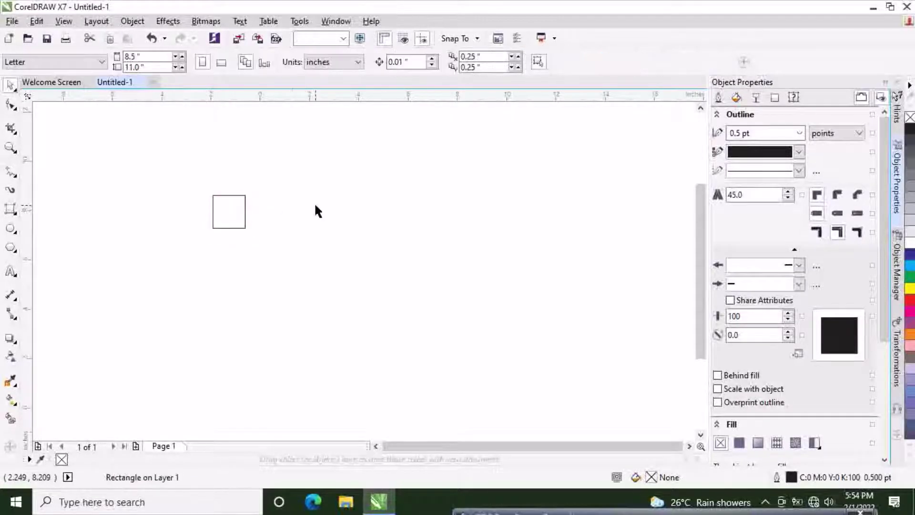
- Set the square's outline width to 16 pt and deselect it
{"action": "left_click", "coordinate": [241, 228]}
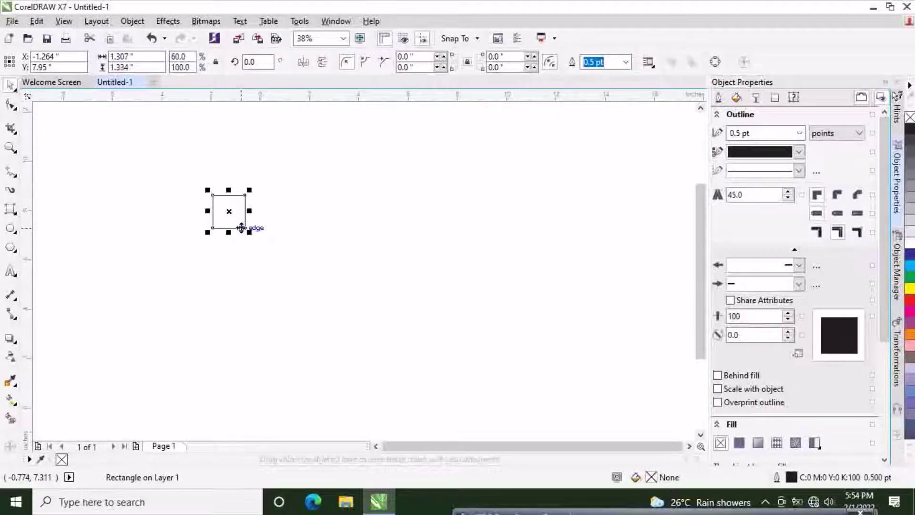
{"action": "left_click", "coordinate": [799, 135]}
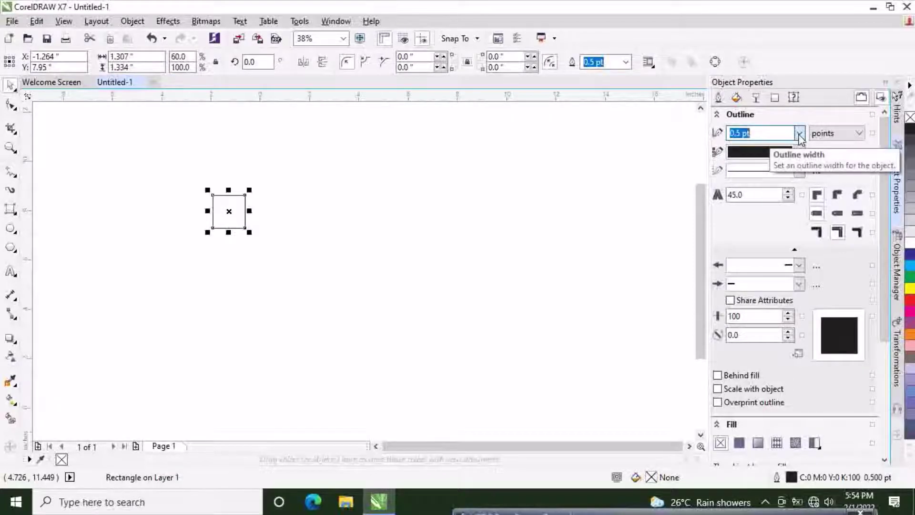
{"action": "left_click", "coordinate": [799, 135]}
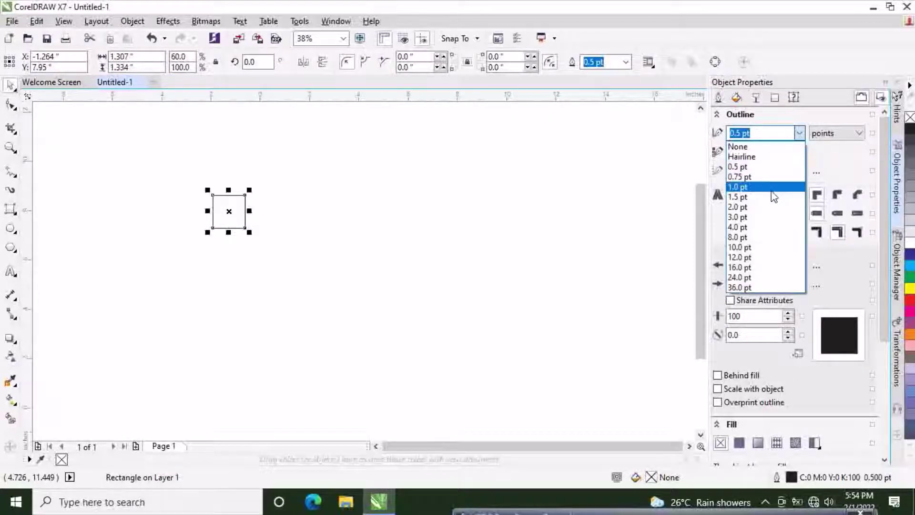
{"action": "left_click", "coordinate": [749, 267]}
{"action": "left_click", "coordinate": [373, 246]}
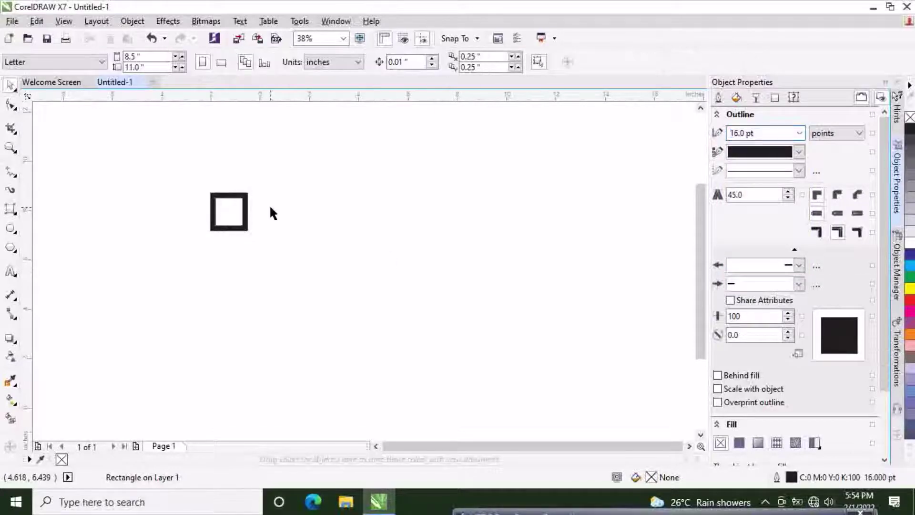
- Copy the square and place two evenly spaced duplicates directly beneath it to form a column of three
{"action": "left_click", "coordinate": [244, 205]}
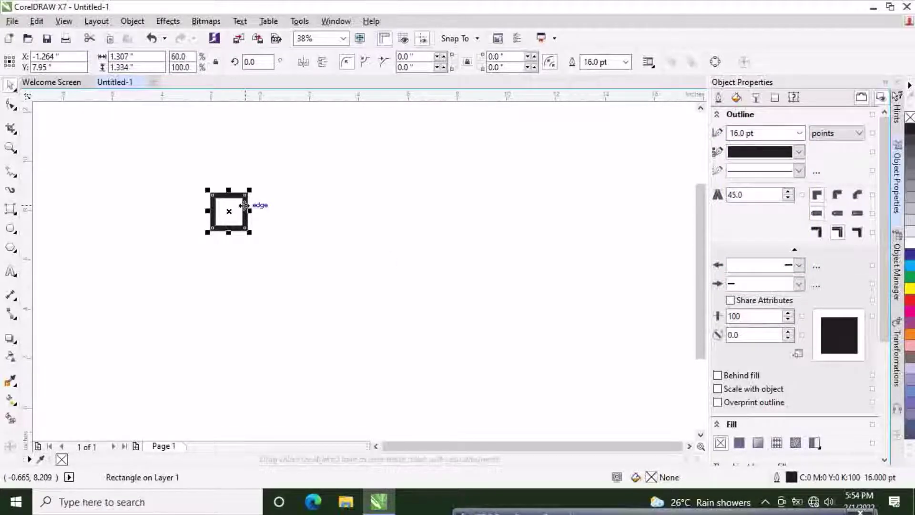
{"action": "right_click", "coordinate": [244, 205]}
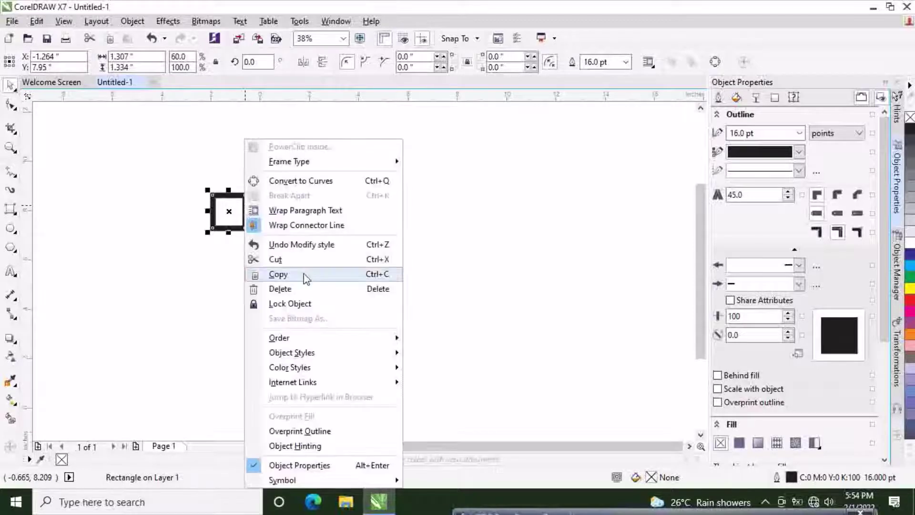
{"action": "left_click", "coordinate": [303, 272]}
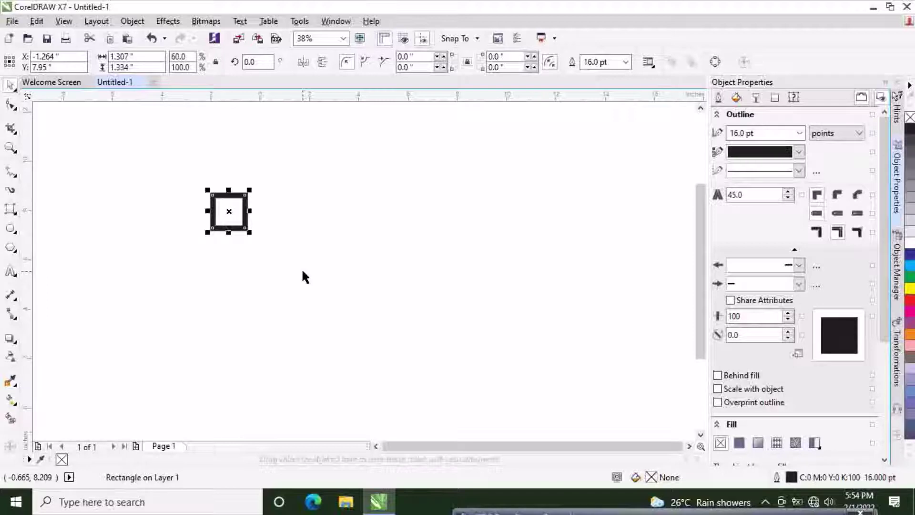
{"action": "left_click_drag", "start_coordinate": [231, 210], "coordinate": [228, 260]}
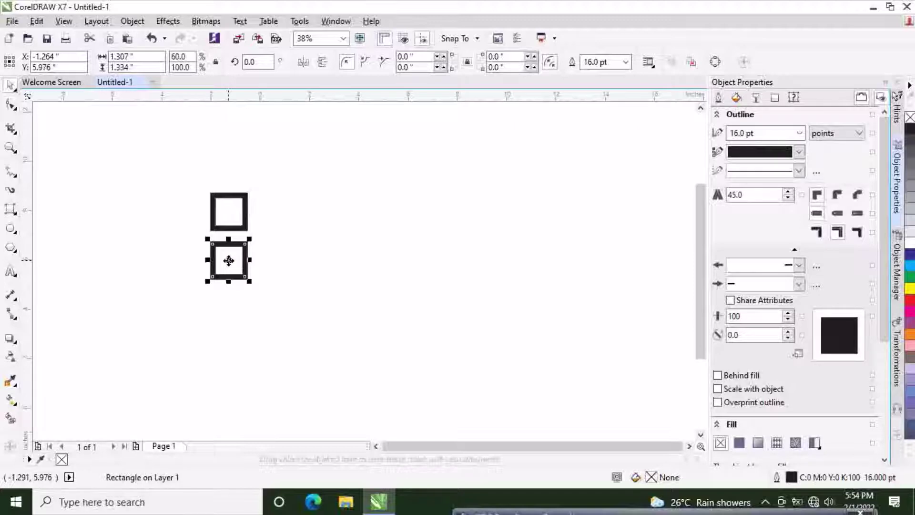
{"action": "left_click", "coordinate": [227, 211]}
{"action": "left_click_drag", "start_coordinate": [228, 210], "coordinate": [234, 309]}
{"action": "key", "text": "Tab"}
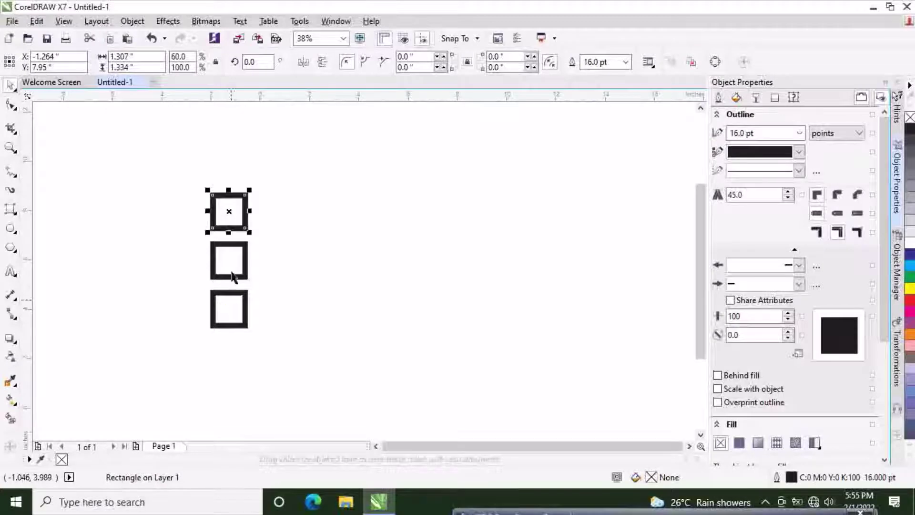
- Place further copies of the top square so the second row has two squares and the third row three
{"action": "left_click_drag", "start_coordinate": [231, 212], "coordinate": [279, 259]}
{"action": "key", "text": "Tab"}
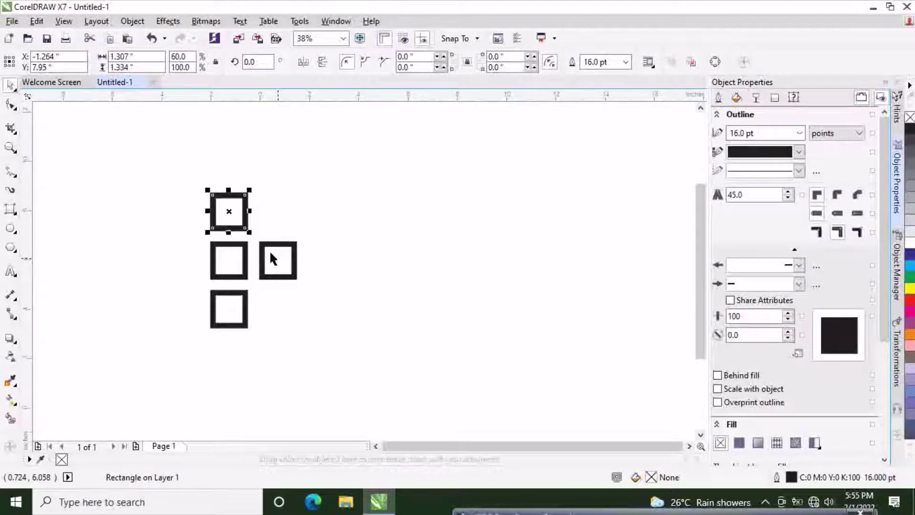
{"action": "left_click_drag", "start_coordinate": [233, 206], "coordinate": [278, 314]}
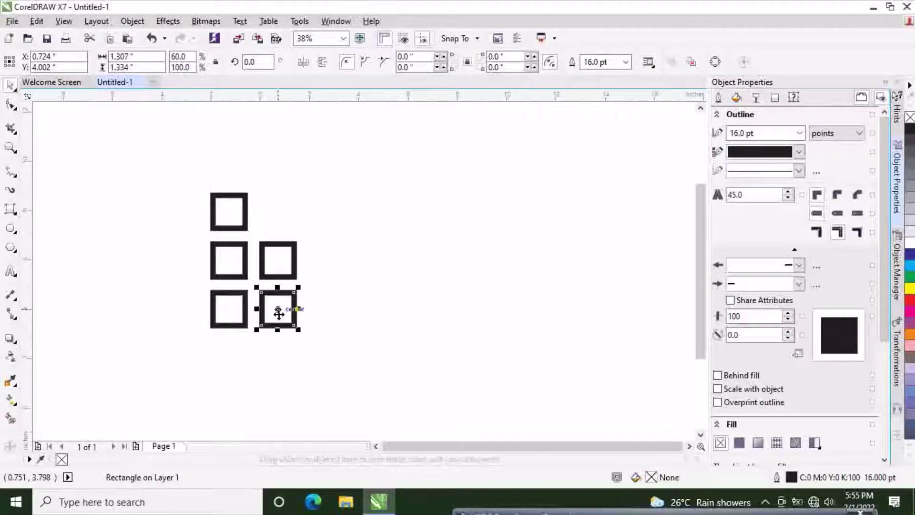
{"action": "key", "text": "Tab"}
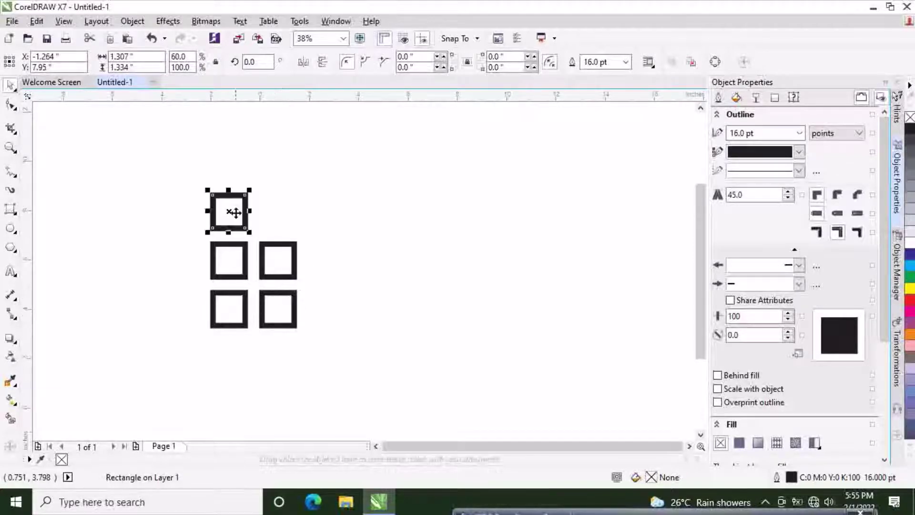
{"action": "left_click_drag", "start_coordinate": [233, 210], "coordinate": [329, 312]}
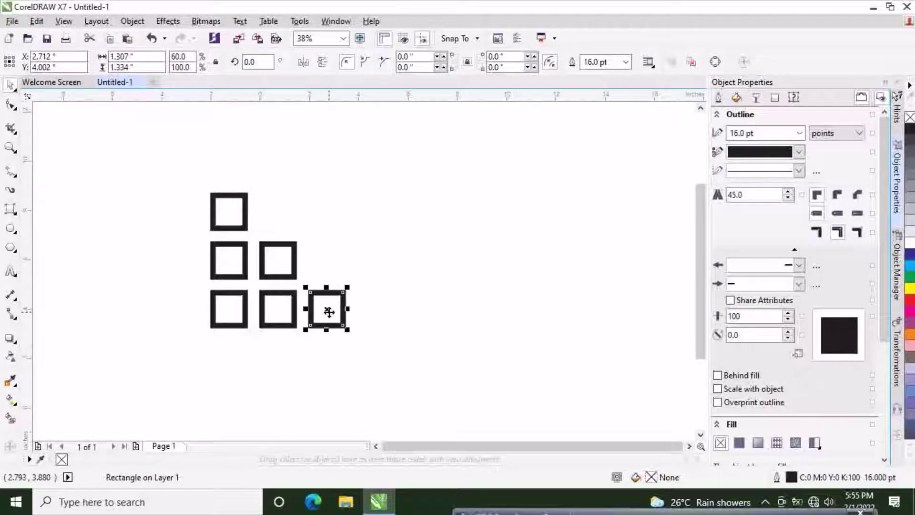
- Try to reshape the top square by moving its upper-right corner with the Shape tool
{"action": "left_click", "coordinate": [234, 208]}
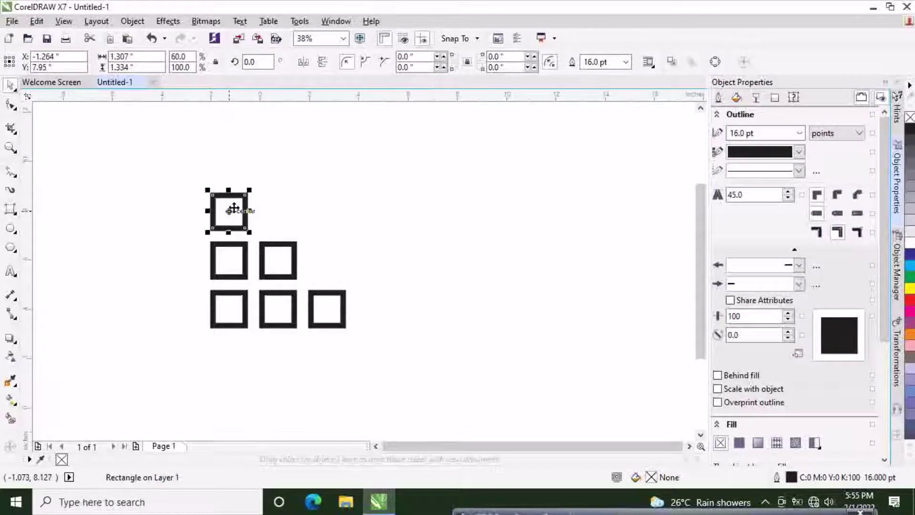
{"action": "left_click", "coordinate": [10, 104]}
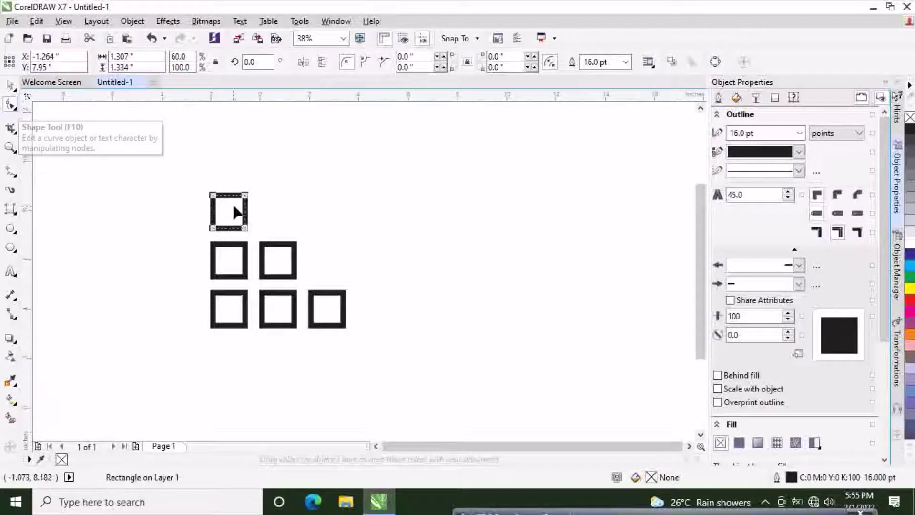
{"action": "left_click_drag", "start_coordinate": [245, 195], "coordinate": [261, 209]}
{"action": "key", "text": "ctrl+z"}
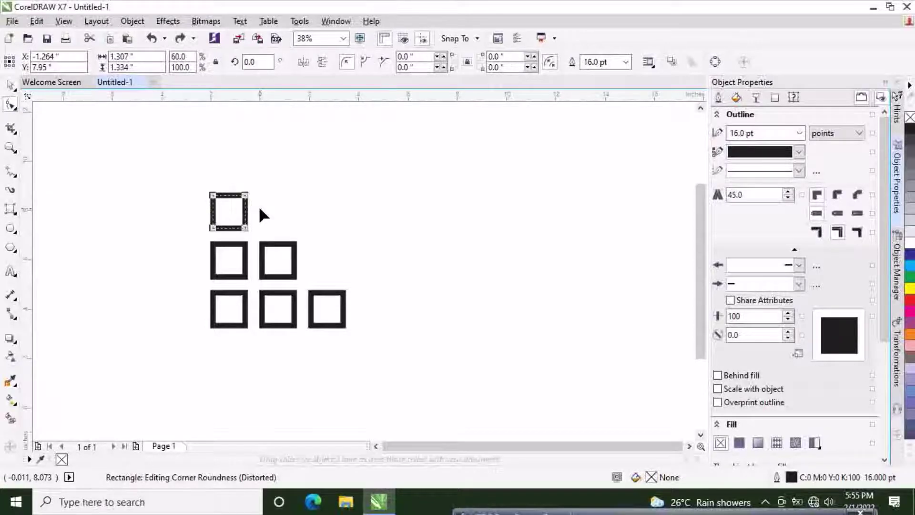
- Convert the top square to curves
{"action": "left_click", "coordinate": [10, 85]}
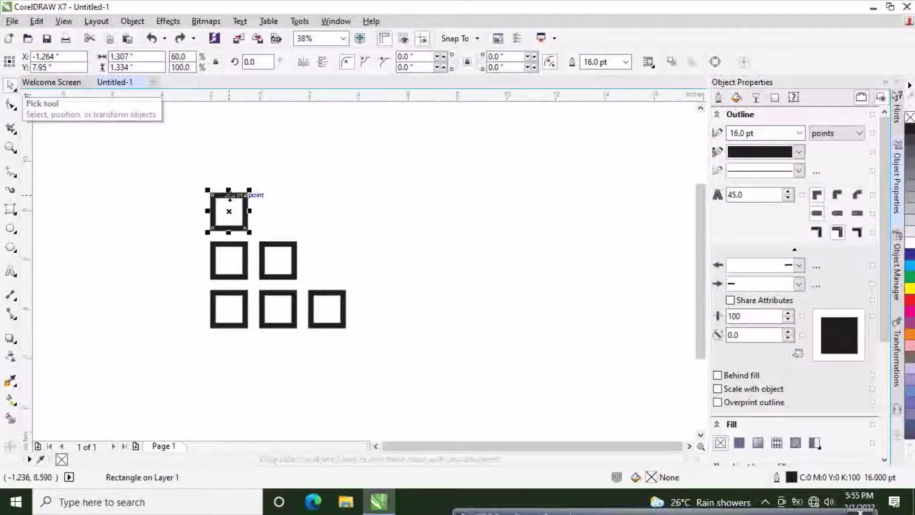
{"action": "left_click", "coordinate": [231, 208]}
{"action": "left_click", "coordinate": [232, 210]}
{"action": "right_click", "coordinate": [231, 206]}
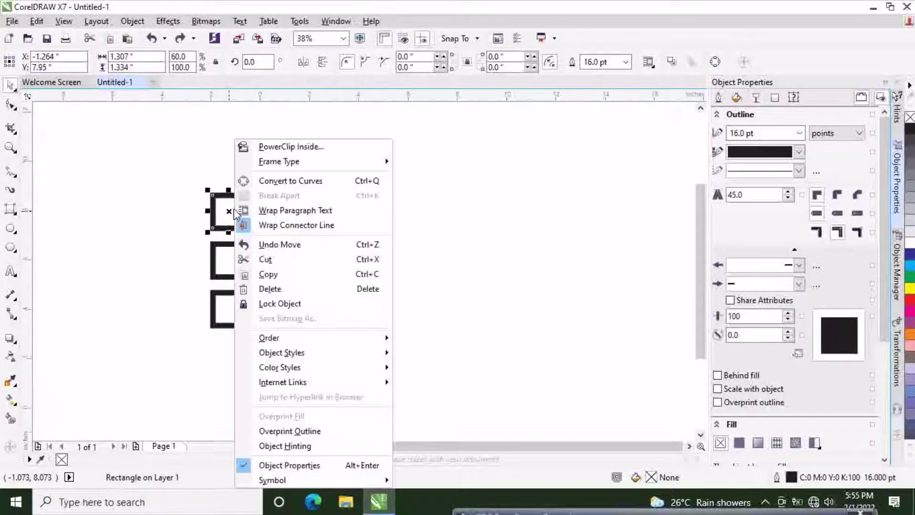
{"action": "left_click", "coordinate": [292, 181]}
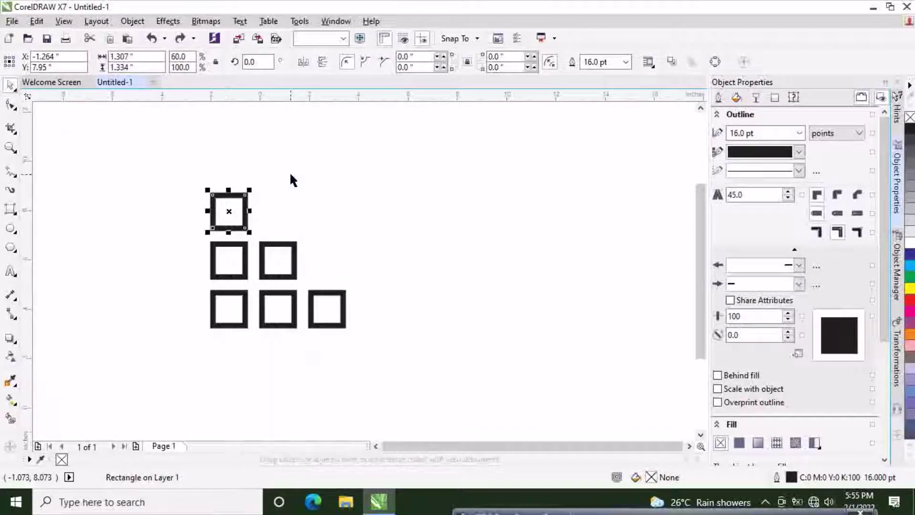
{"action": "left_click", "coordinate": [244, 210]}
{"action": "left_click", "coordinate": [244, 209]}
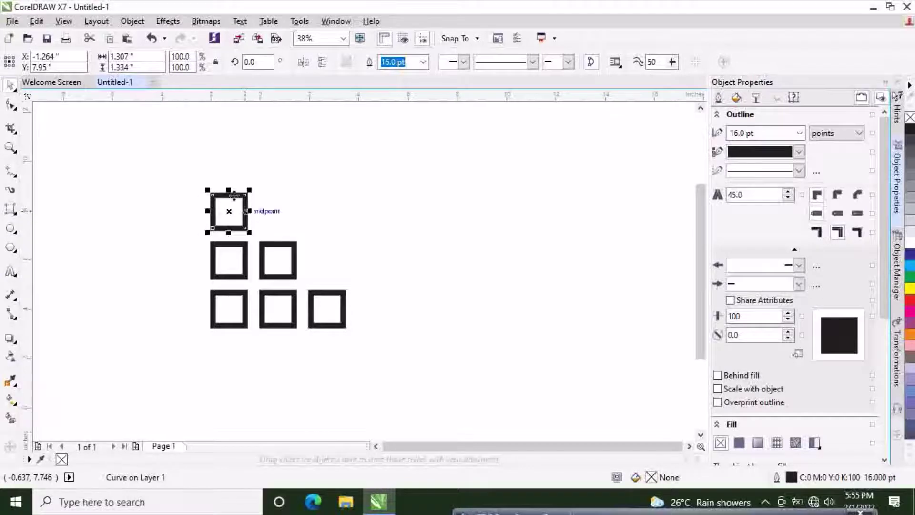
- Move the top shape's lower-right node horizontally outward to line up with the right edge of the second row's last square
{"action": "left_click", "coordinate": [10, 106]}
{"action": "left_click", "coordinate": [10, 107]}
{"action": "left_click_drag", "start_coordinate": [248, 194], "coordinate": [265, 234]}
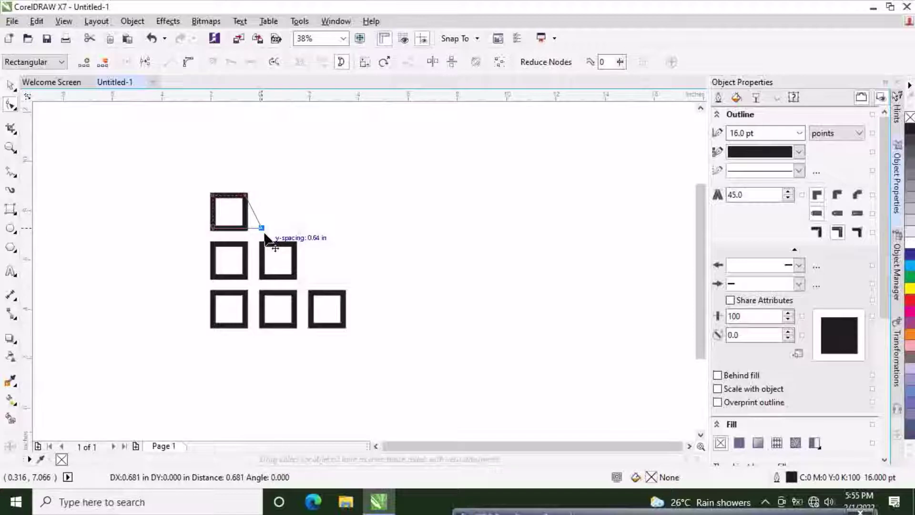
{"action": "left_click_drag", "start_coordinate": [265, 234], "coordinate": [293, 232]}
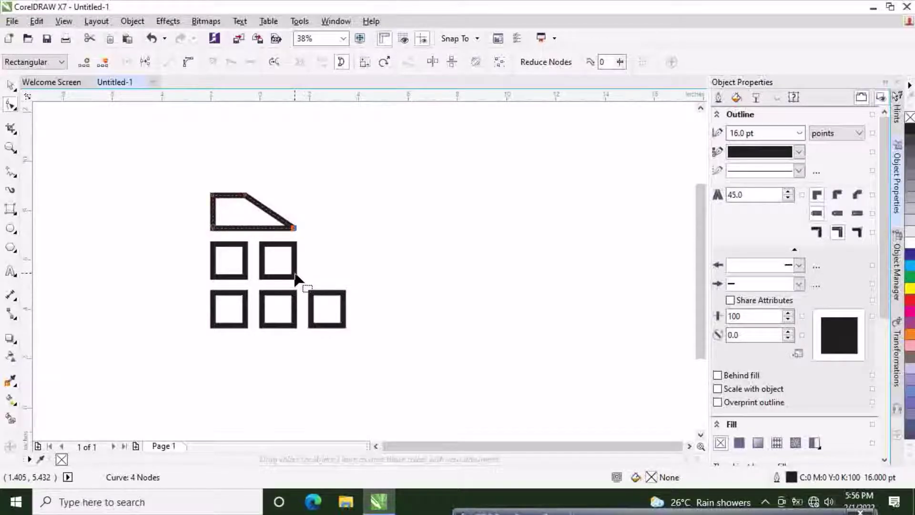
- Convert the second row's last square to curves and extend its lower-right node to the right edge of the third row
{"action": "left_click", "coordinate": [296, 270]}
{"action": "right_click", "coordinate": [293, 284]}
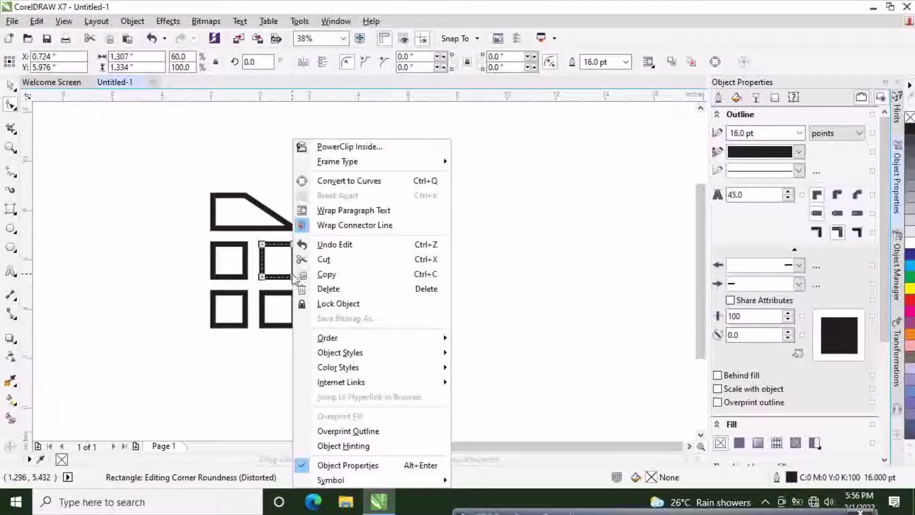
{"action": "left_click", "coordinate": [363, 181]}
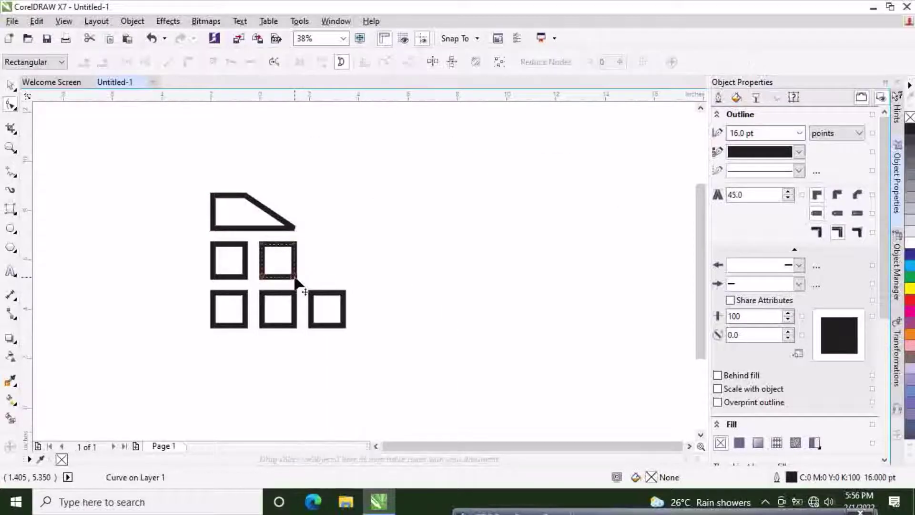
{"action": "left_click_drag", "start_coordinate": [295, 277], "coordinate": [344, 285]}
- Convert the third row's last square to curves
{"action": "left_click", "coordinate": [343, 325]}
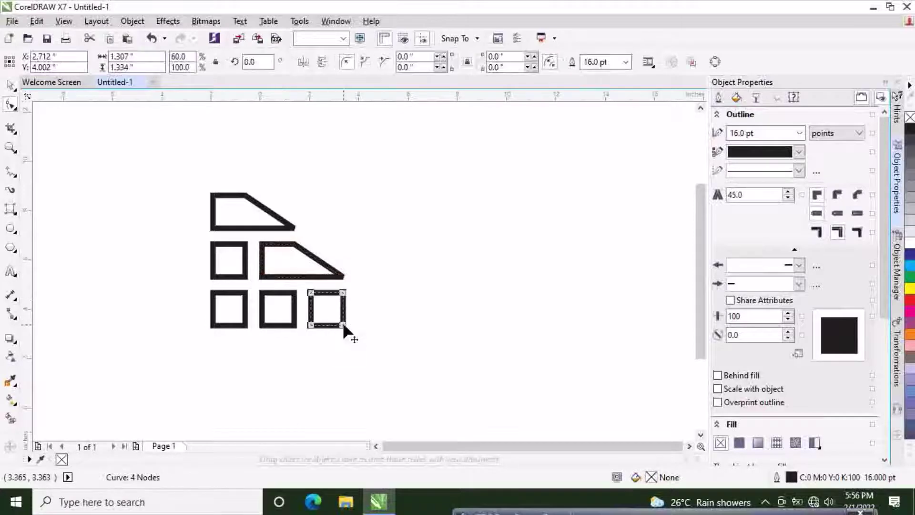
{"action": "right_click", "coordinate": [341, 326]}
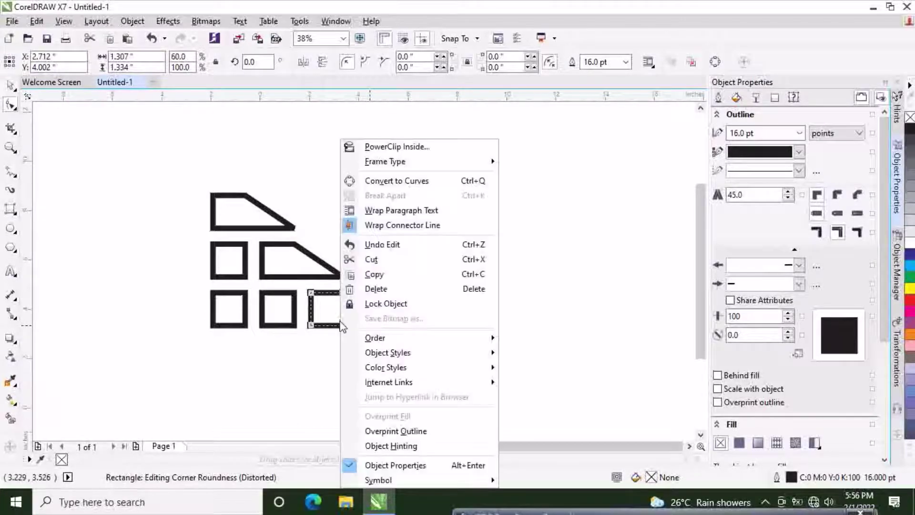
{"action": "left_click", "coordinate": [397, 181]}
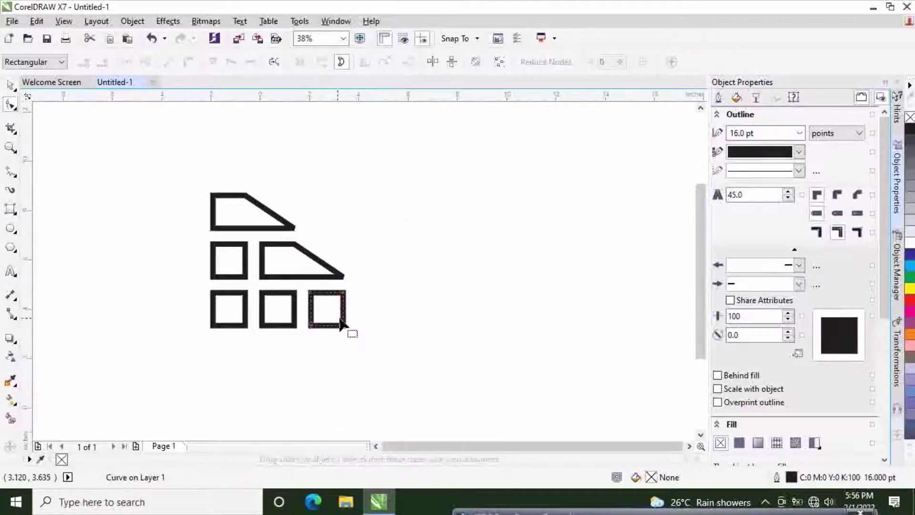
- Try to widen the third row's last square by moving its right side outward
{"action": "mouse_move", "coordinate": [343, 327]}
{"action": "left_mouse_down"}
{"action": "mouse_move", "coordinate": [380, 327]}
{"action": "mouse_move", "coordinate": [347, 306]}
{"action": "mouse_move", "coordinate": [361, 325]}
{"action": "left_mouse_up"}
{"action": "key", "text": "ctrl+z"}
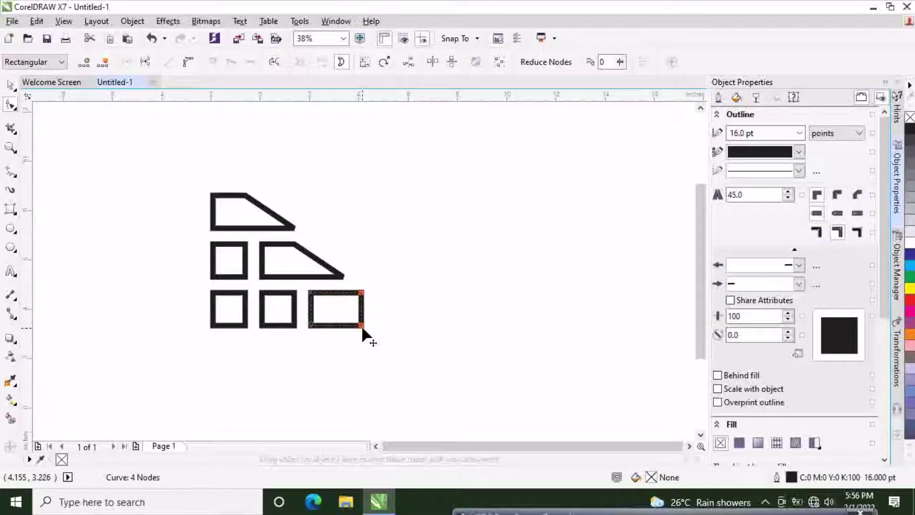
{"action": "key", "text": "ctrl+z"}
{"action": "left_click", "coordinate": [15, 135]}
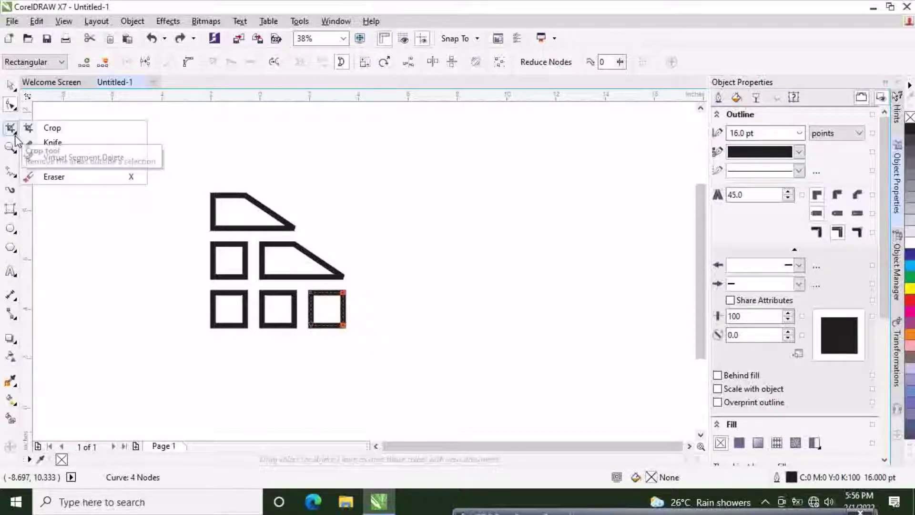
{"action": "left_click", "coordinate": [383, 331]}
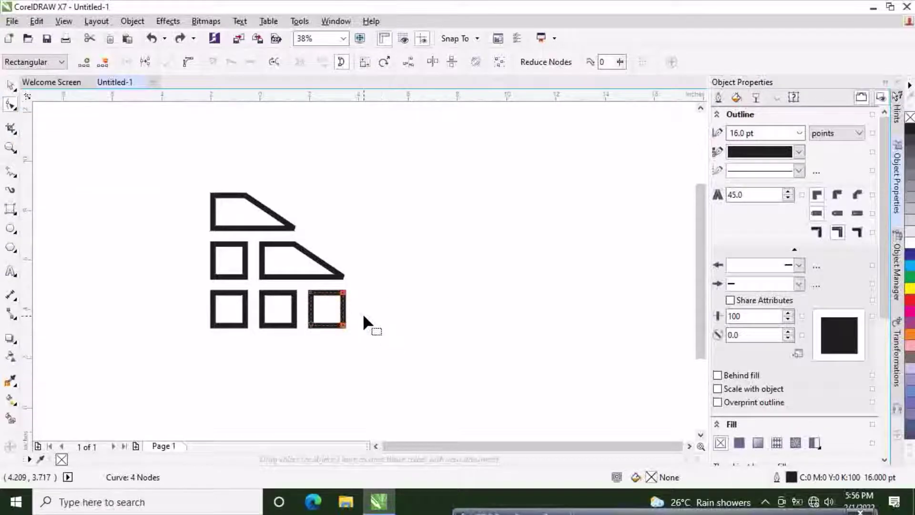
- Extend the lower-right node of the third row's last square outward, giving the shape a slanted side like those in the rows above
{"action": "left_click", "coordinate": [11, 85]}
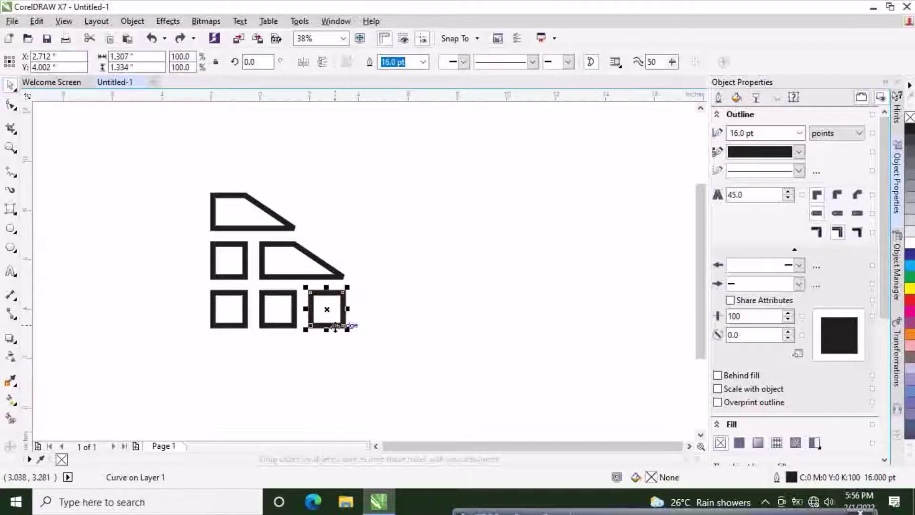
{"action": "right_click", "coordinate": [324, 309]}
{"action": "key", "text": "Escape"}
{"action": "left_click", "coordinate": [323, 327]}
{"action": "left_click", "coordinate": [11, 104]}
{"action": "left_click_drag", "start_coordinate": [346, 328], "coordinate": [389, 332]}
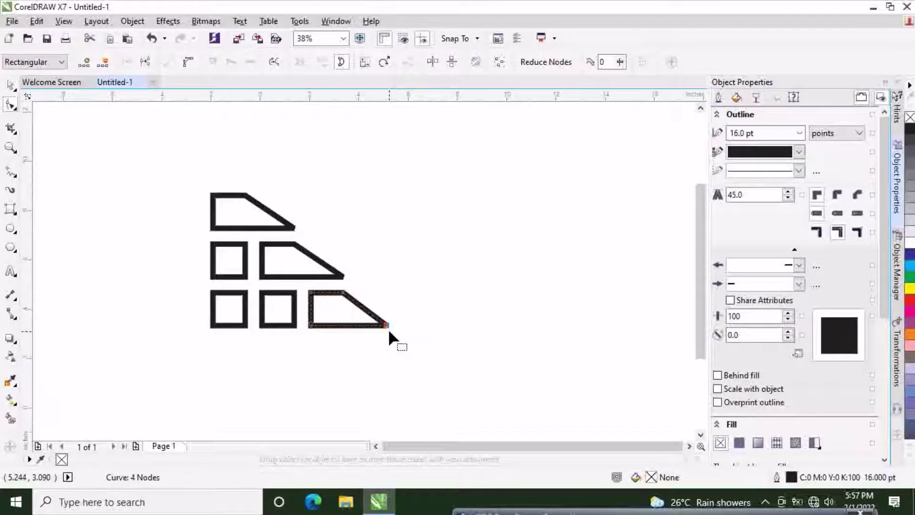
{"action": "left_click", "coordinate": [12, 90]}
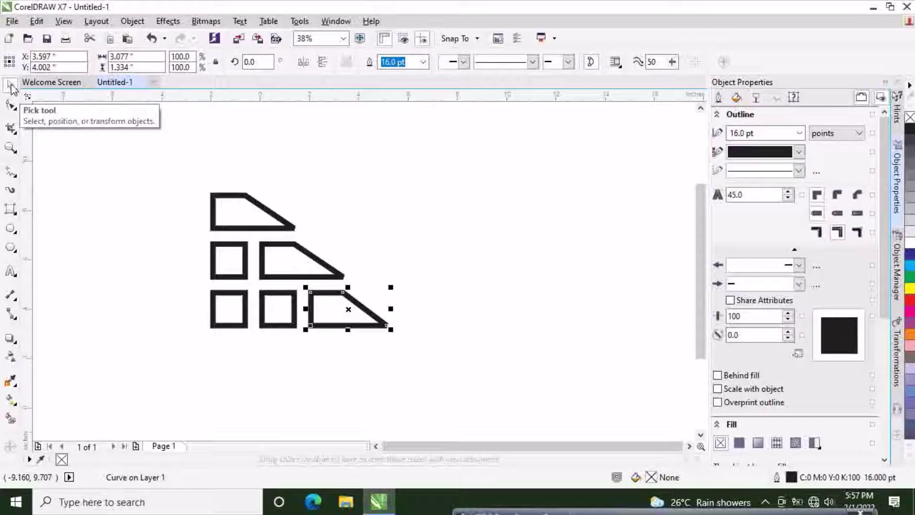
- Cut the top shape vertically with the Knife tool from its upper-right node to its bottom edge, separating a square from a triangle
{"action": "left_click", "coordinate": [15, 133]}
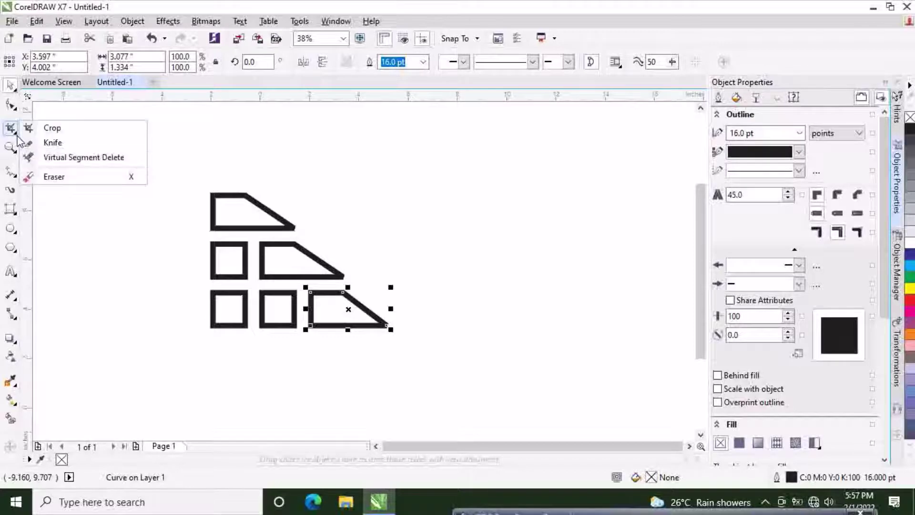
{"action": "left_click", "coordinate": [63, 160]}
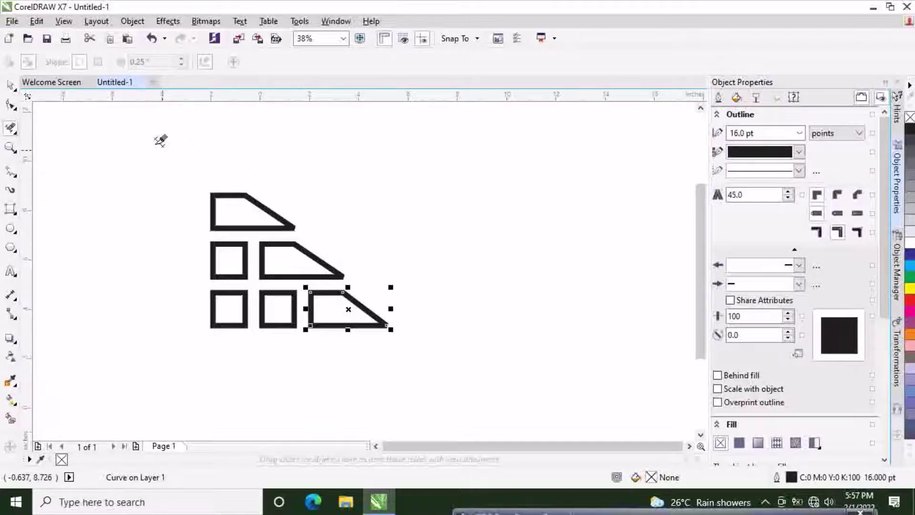
{"action": "left_click", "coordinate": [17, 137]}
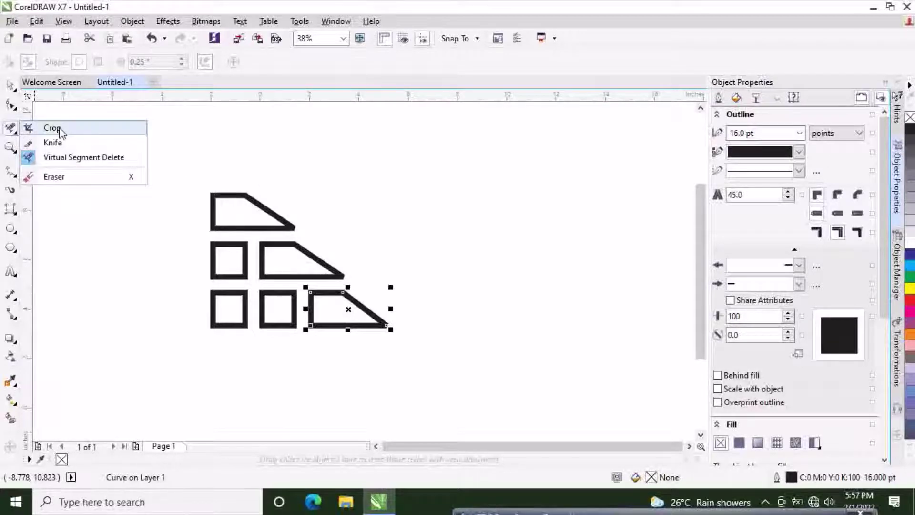
{"action": "left_click", "coordinate": [53, 143]}
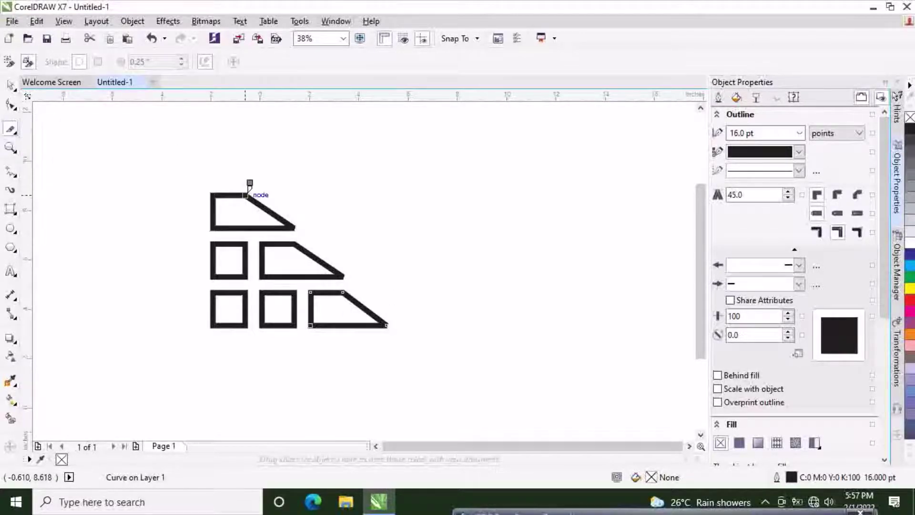
{"action": "left_click_drag", "start_coordinate": [245, 195], "coordinate": [245, 228]}
{"action": "left_click", "coordinate": [246, 221]}
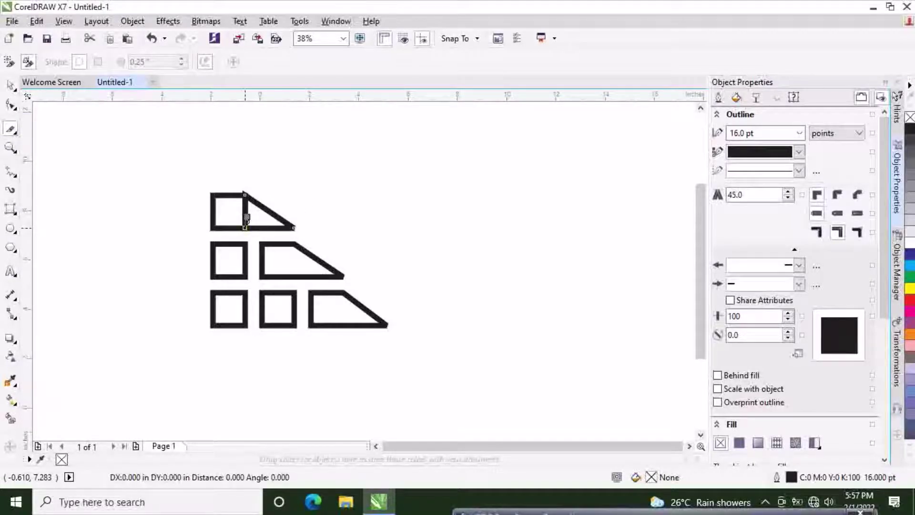
- Try to cut the second row's slanted shape down from its upper-right node, and undo the cut
{"action": "left_click", "coordinate": [297, 243]}
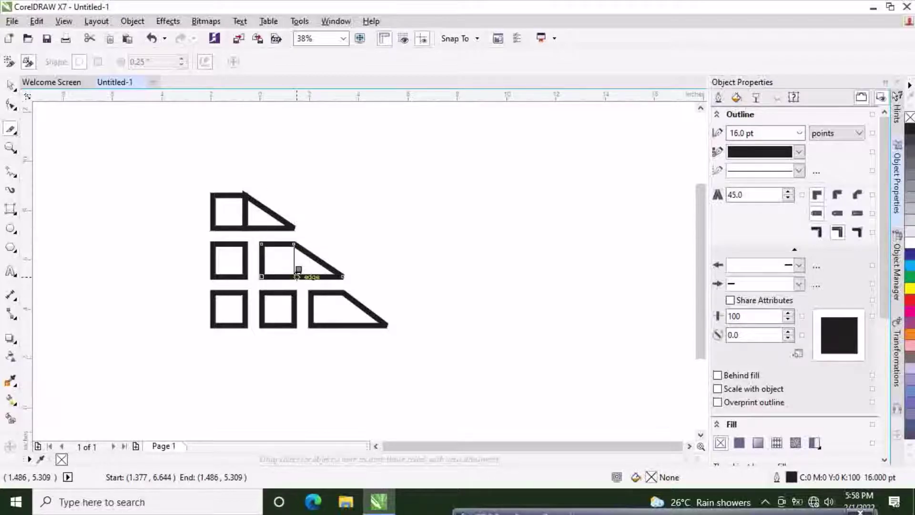
{"action": "left_click", "coordinate": [296, 276]}
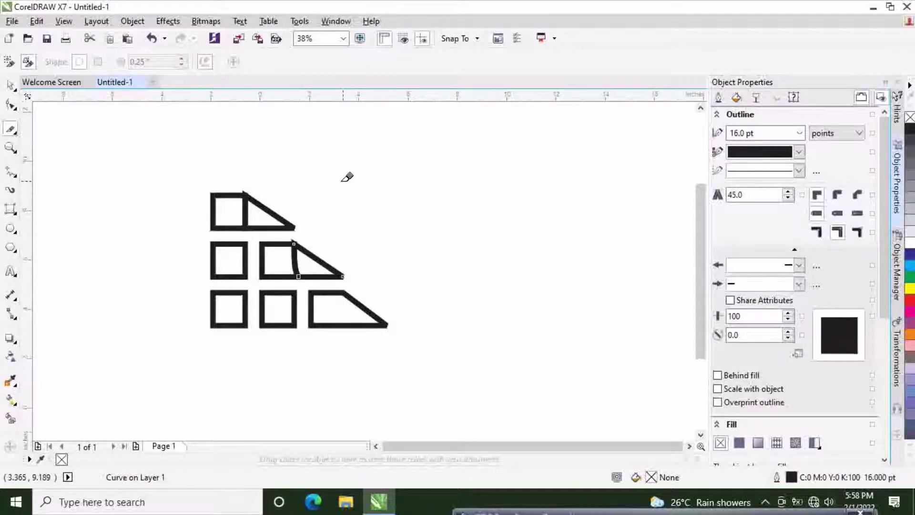
{"action": "left_click", "coordinate": [11, 85]}
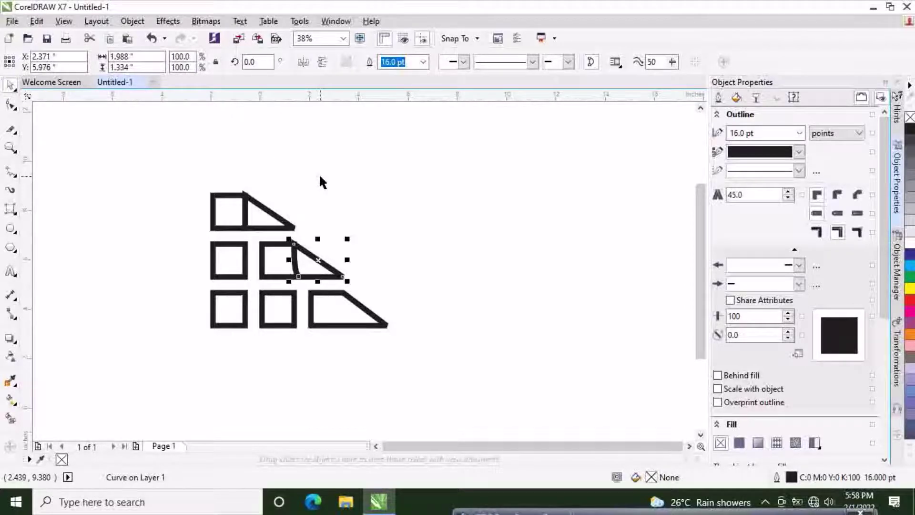
{"action": "key", "text": "ctrl+z"}
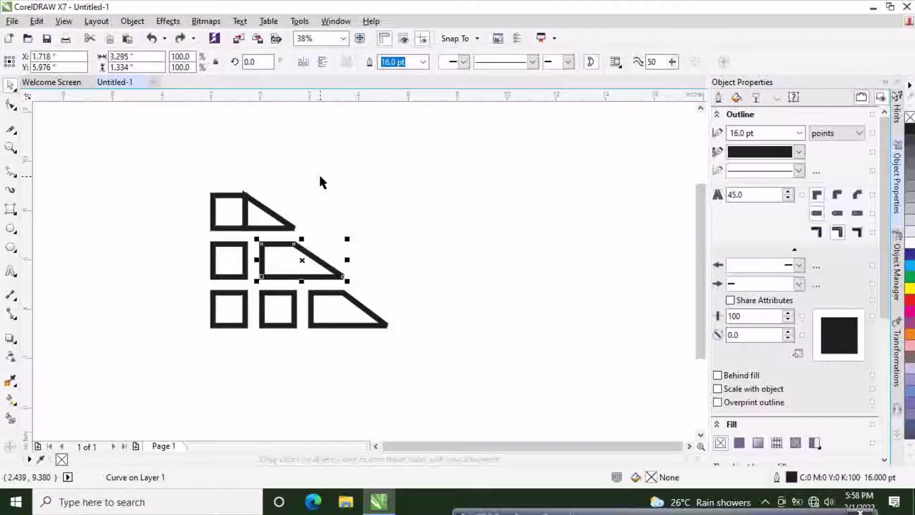
- Cut the slanted end shapes of the second and third rows with the Knife tool, from their upper-right nodes down to their bottom edges
{"action": "left_click", "coordinate": [11, 133]}
{"action": "mouse_move", "coordinate": [296, 243]}
{"action": "left_mouse_down"}
{"action": "mouse_move", "coordinate": [316, 208]}
{"action": "mouse_move", "coordinate": [303, 260]}
{"action": "mouse_move", "coordinate": [294, 244]}
{"action": "mouse_move", "coordinate": [294, 275]}
{"action": "left_mouse_up"}
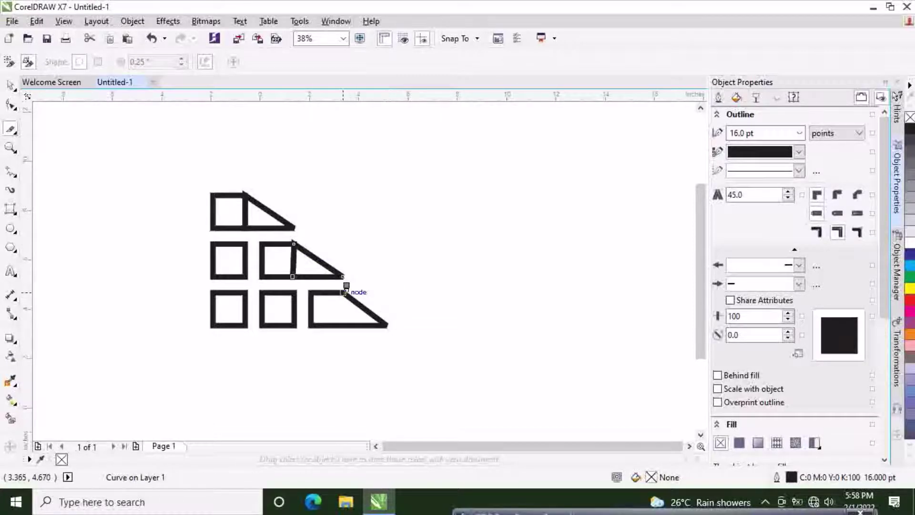
{"action": "left_click_drag", "start_coordinate": [344, 289], "coordinate": [348, 319]}
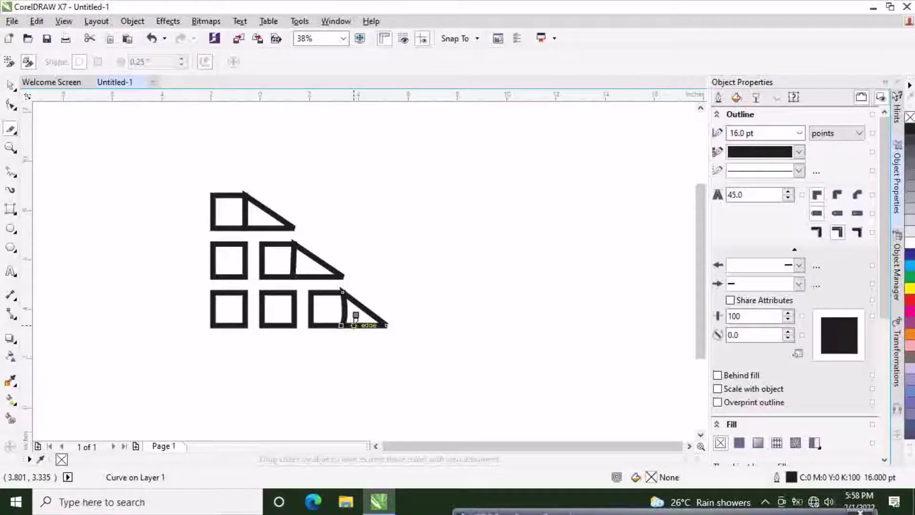
- Move the triangle cut from the top shape horizontally away from its square
{"action": "left_click", "coordinate": [11, 85]}
{"action": "left_click", "coordinate": [256, 214]}
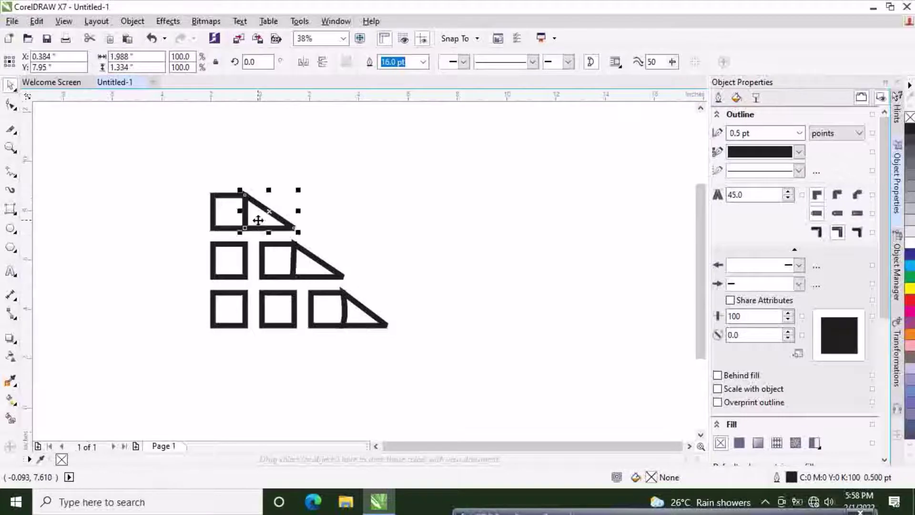
{"action": "left_click_drag", "start_coordinate": [256, 214], "coordinate": [295, 213]}
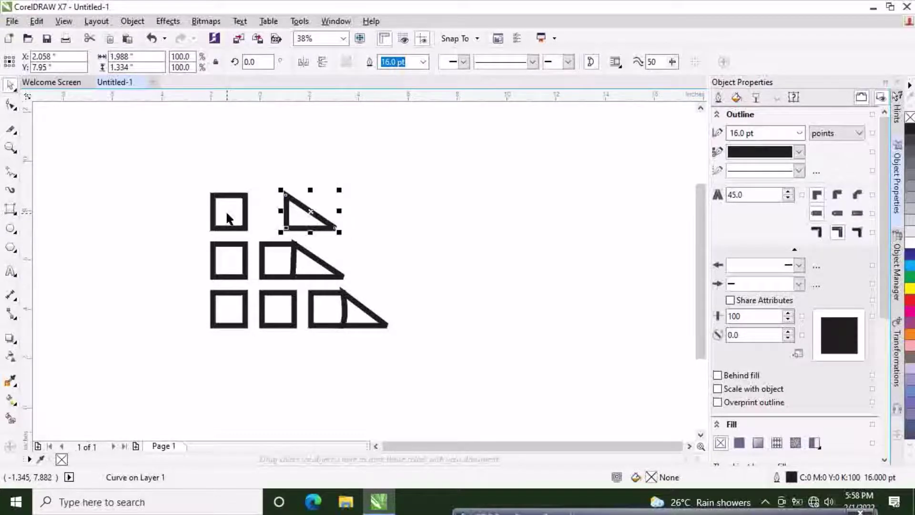
- Delete both pieces of the second row's cut end shape and place a copy of the top square in their position
{"action": "left_click", "coordinate": [324, 271]}
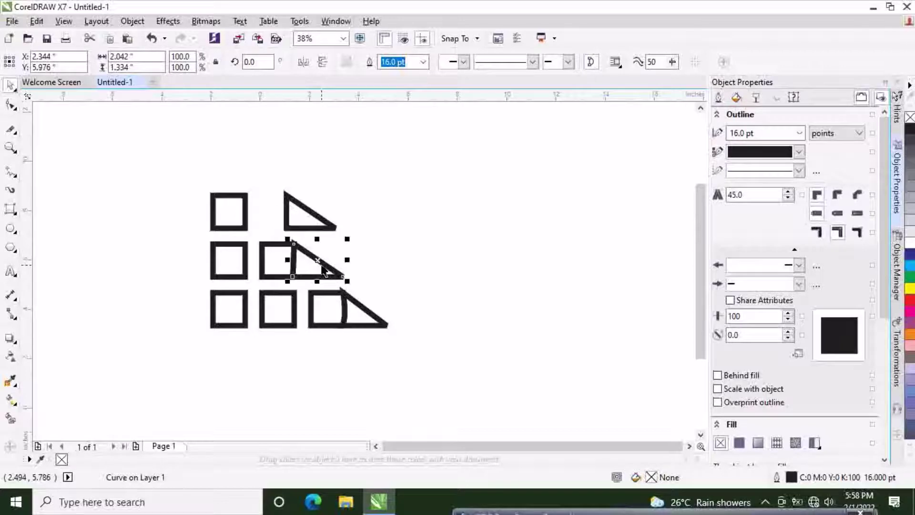
{"action": "left_click_drag", "start_coordinate": [324, 271], "coordinate": [371, 257]}
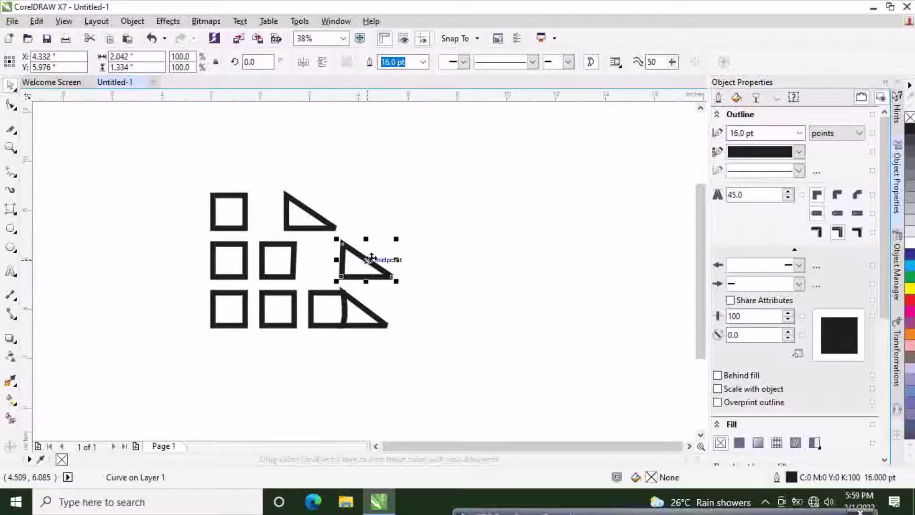
{"action": "key", "text": "Delete"}
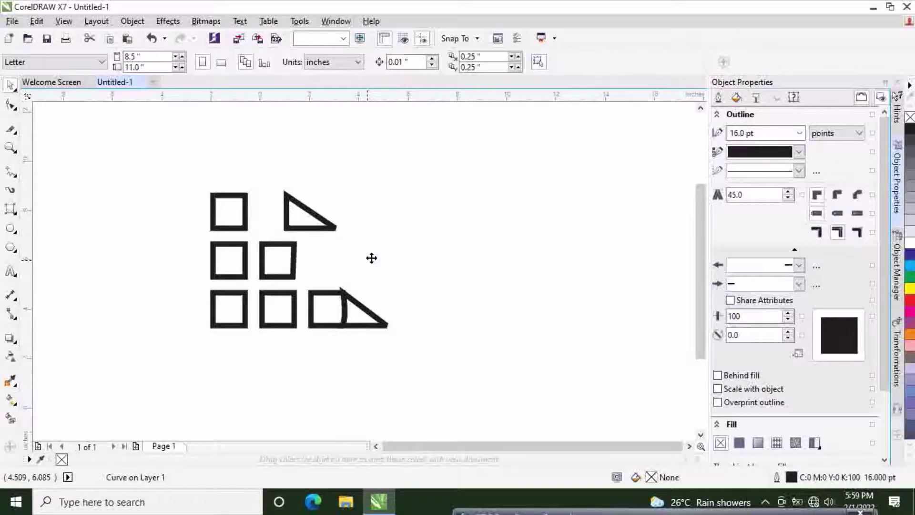
{"action": "left_click", "coordinate": [292, 271]}
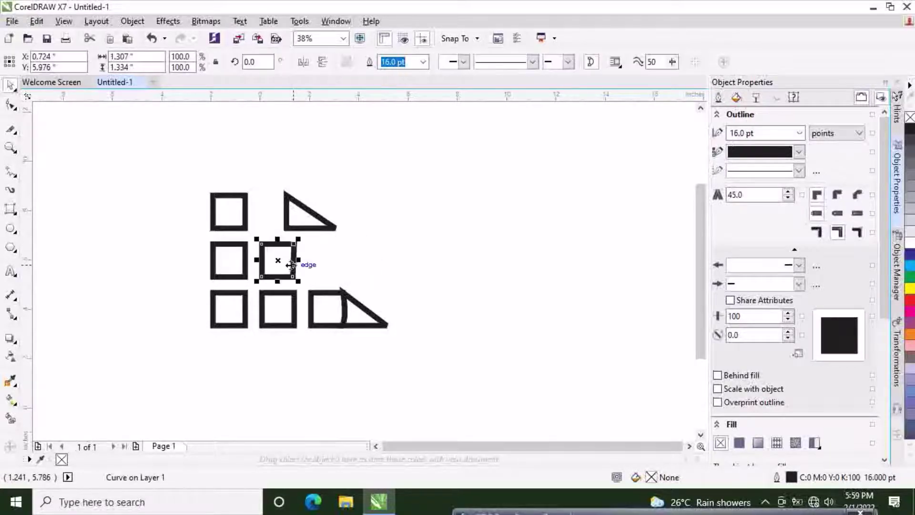
{"action": "key", "text": "Delete"}
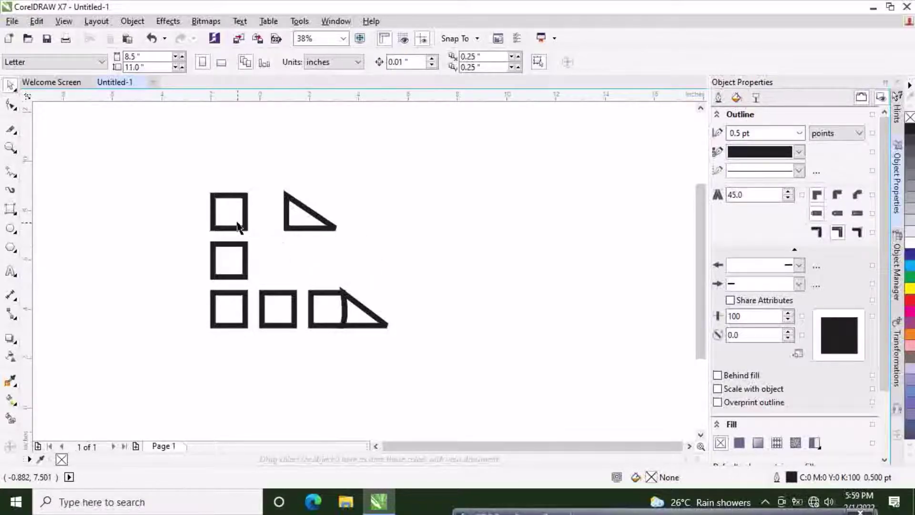
{"action": "left_click", "coordinate": [239, 228]}
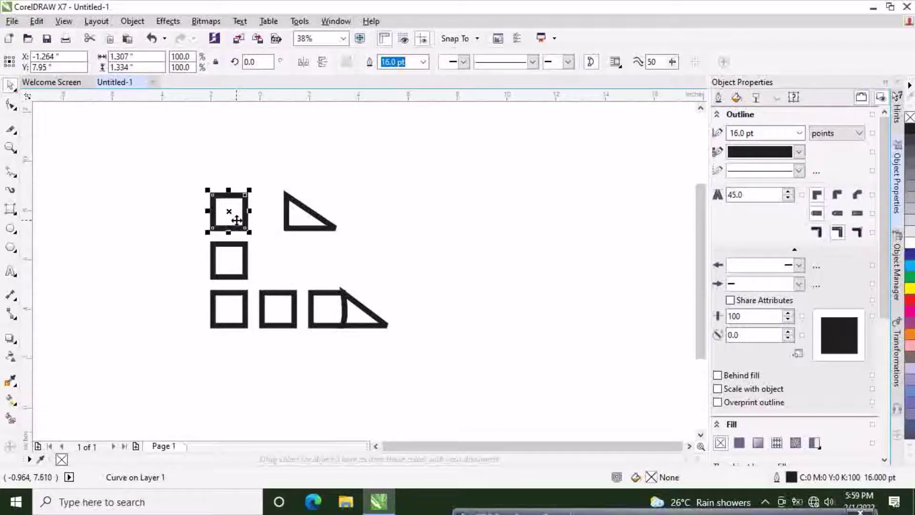
{"action": "left_click_drag", "start_coordinate": [237, 221], "coordinate": [286, 267]}
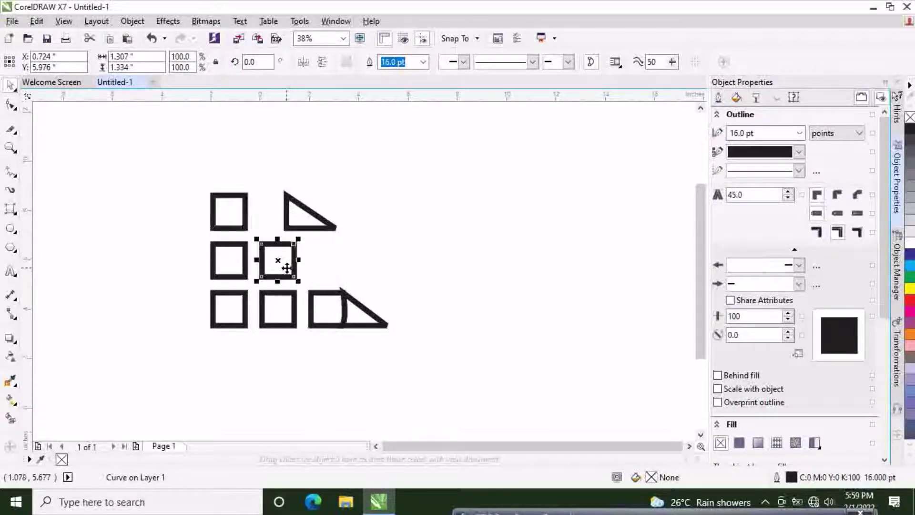
- Delete both pieces of the third row's cut end shape and move the top square to the end of that row
{"action": "left_click", "coordinate": [344, 317]}
{"action": "key", "text": "Delete"}
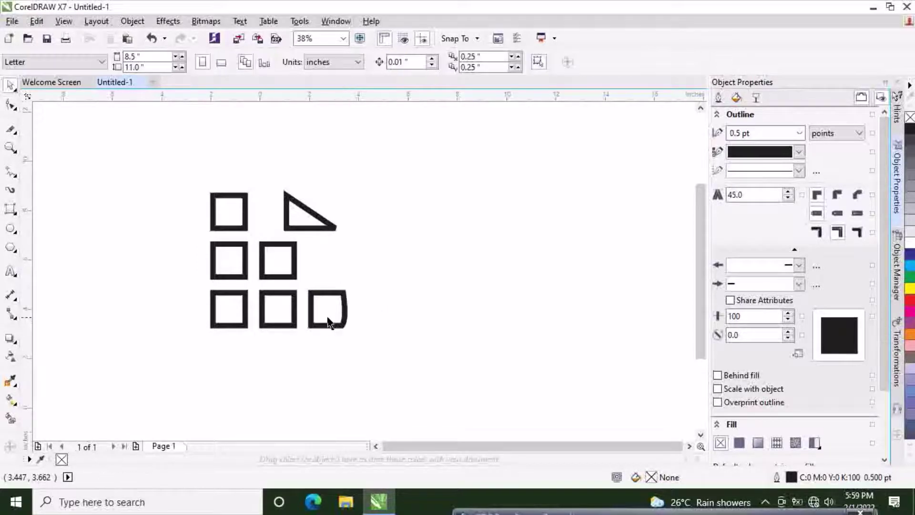
{"action": "left_click", "coordinate": [321, 323]}
{"action": "key", "text": "Delete"}
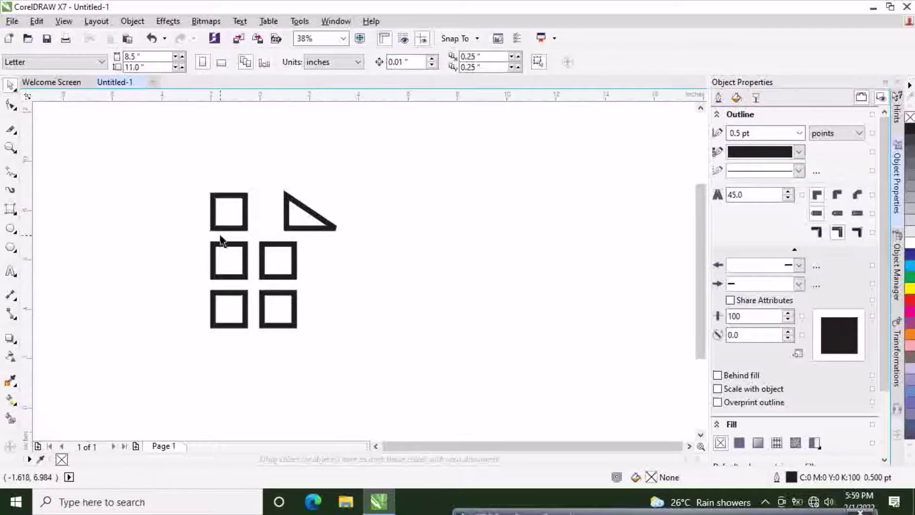
{"action": "left_click_drag", "start_coordinate": [221, 224], "coordinate": [316, 316]}
- Move the triangle to the top of the first column and narrow it to the 1.307-inch width of the squares, keeping its height
{"action": "left_click", "coordinate": [292, 227]}
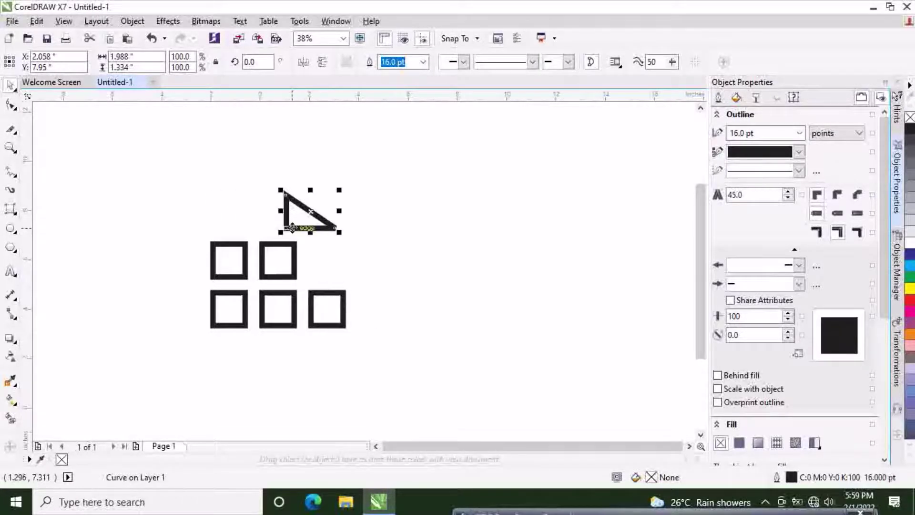
{"action": "left_click_drag", "start_coordinate": [292, 228], "coordinate": [257, 231]}
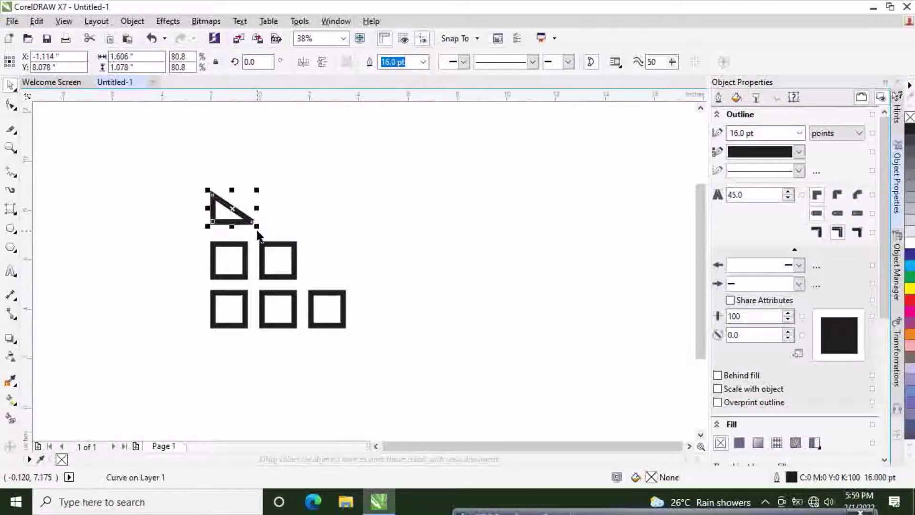
{"action": "key", "text": "ctrl+z"}
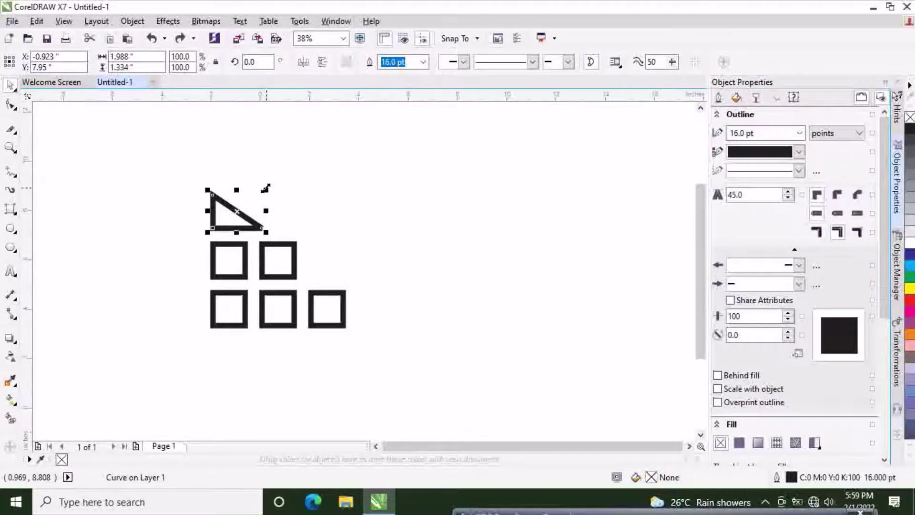
{"action": "left_click_drag", "start_coordinate": [269, 211], "coordinate": [256, 211]}
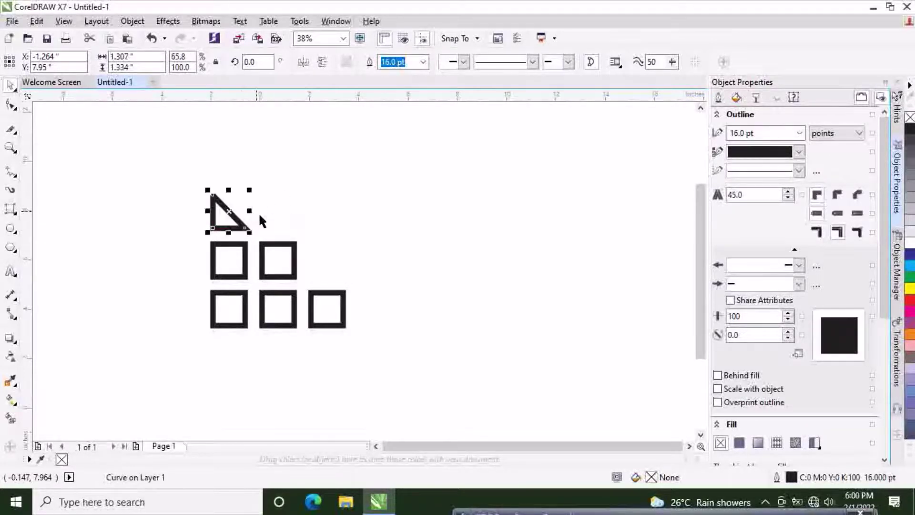
- Replace the second row's last square with a copy of the top triangle
{"action": "left_click", "coordinate": [293, 248]}
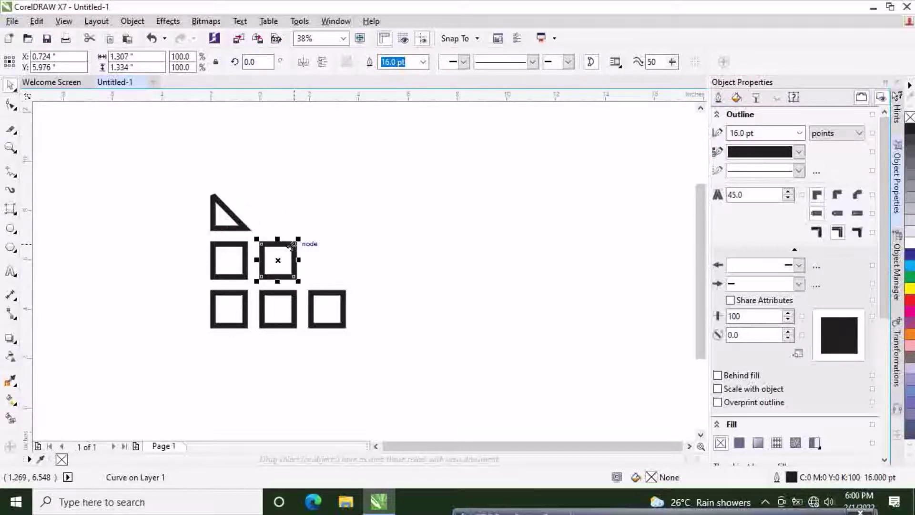
{"action": "key", "text": "Delete"}
{"action": "left_click", "coordinate": [217, 224]}
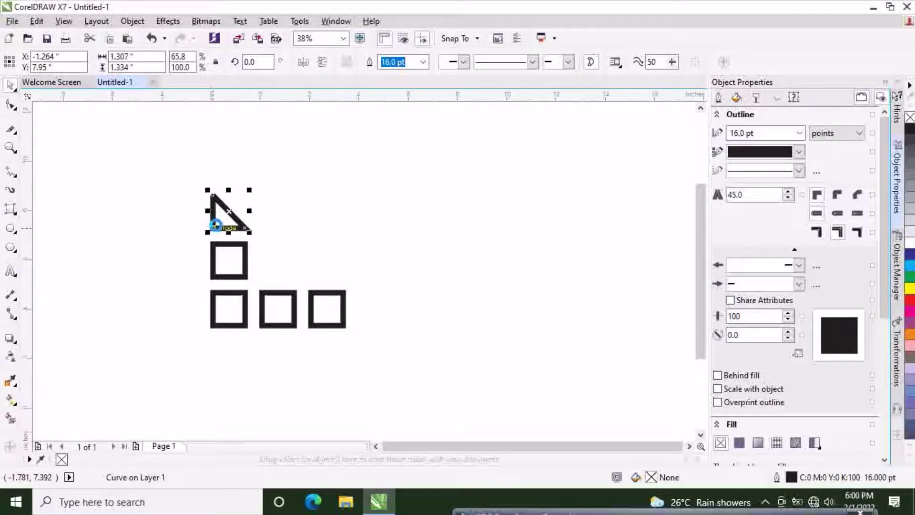
{"action": "left_click_drag", "start_coordinate": [225, 207], "coordinate": [277, 258]}
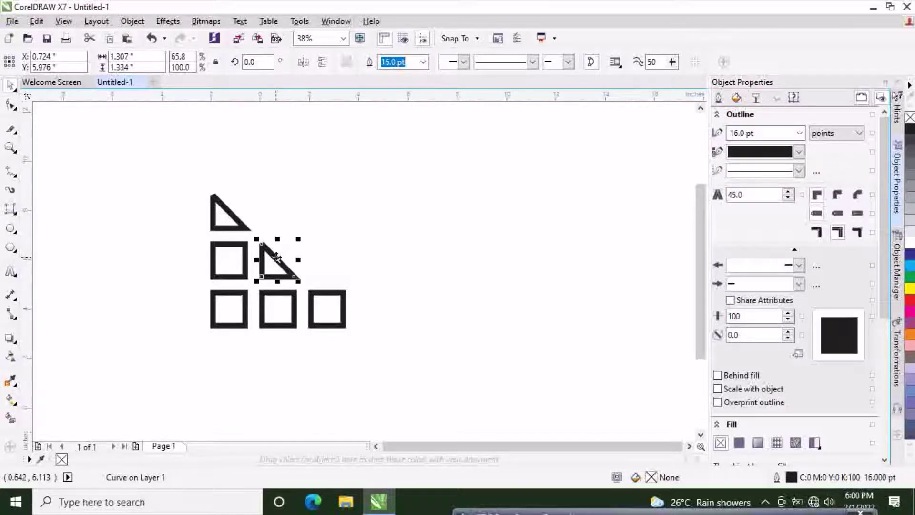
- Replace the third row's last square with a copy of the top triangle
{"action": "left_click", "coordinate": [247, 223]}
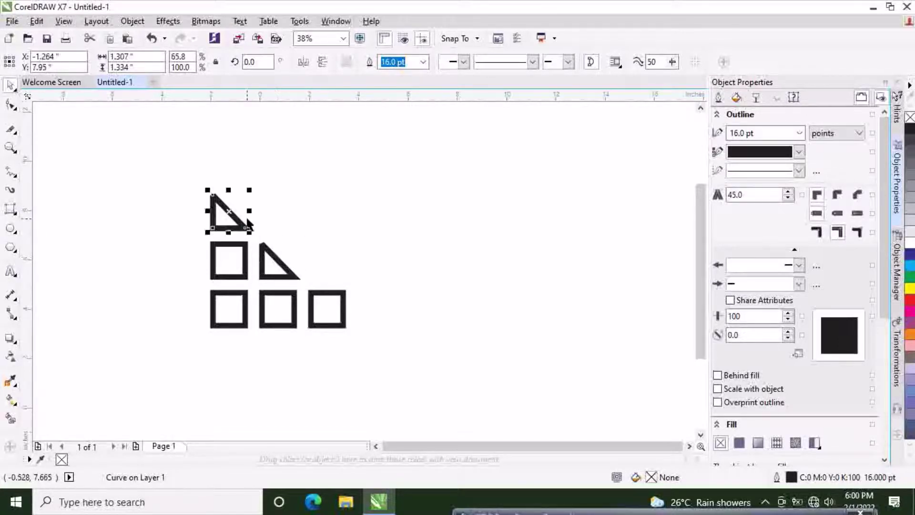
{"action": "left_click", "coordinate": [320, 294]}
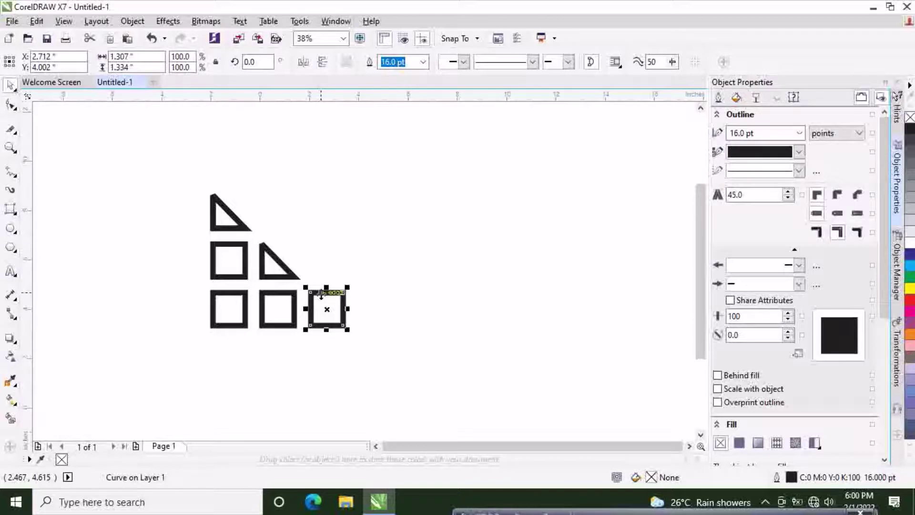
{"action": "key", "text": "Delete"}
{"action": "left_click_drag", "start_coordinate": [216, 216], "coordinate": [305, 310]}
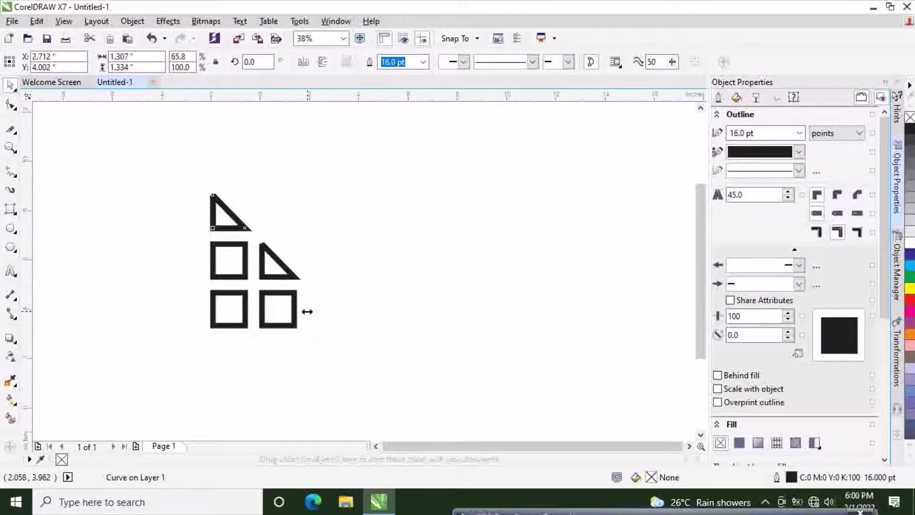
- Set the outline width of all six shapes to 36 pt
{"action": "left_click", "coordinate": [363, 251]}
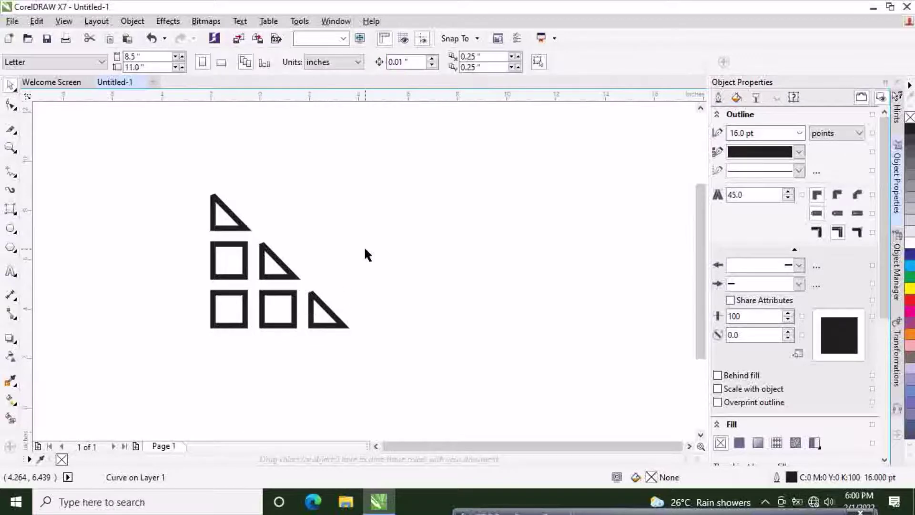
{"action": "left_click_drag", "start_coordinate": [166, 176], "coordinate": [353, 355]}
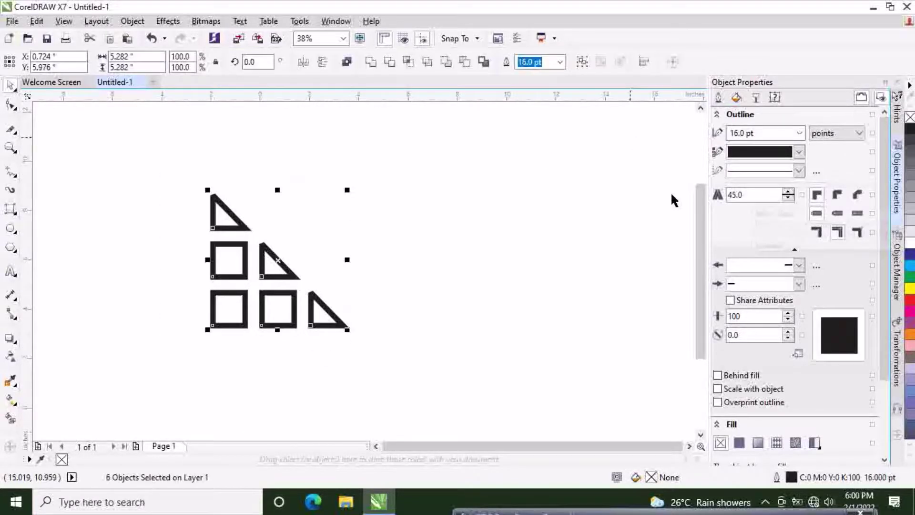
{"action": "left_click", "coordinate": [803, 134]}
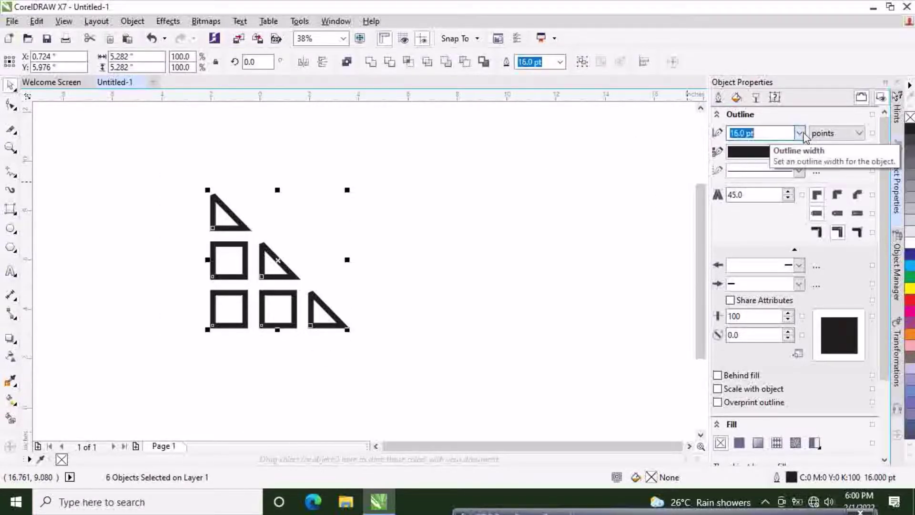
{"action": "left_click", "coordinate": [803, 136]}
{"action": "left_click", "coordinate": [754, 288]}
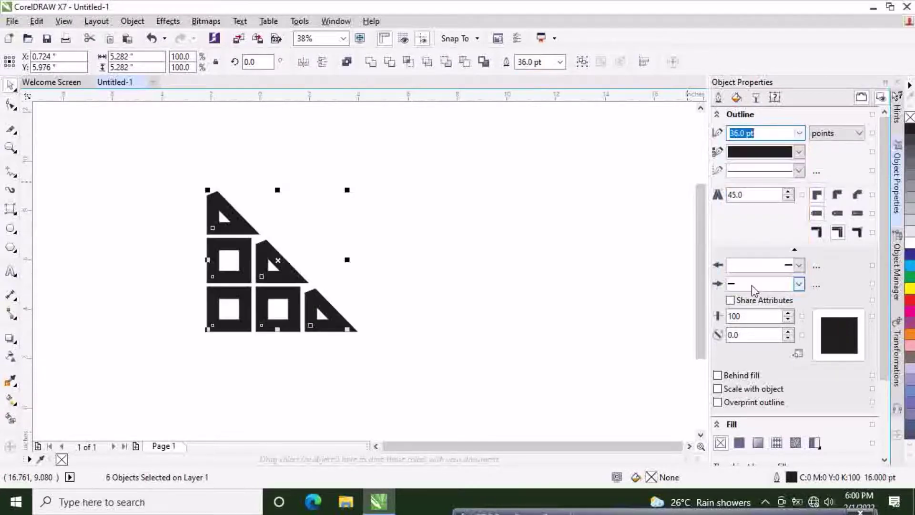
- Change the outline colour of all six shapes to plum (C:0 M:60 Y:0 K:40)
{"action": "left_click", "coordinate": [799, 152]}
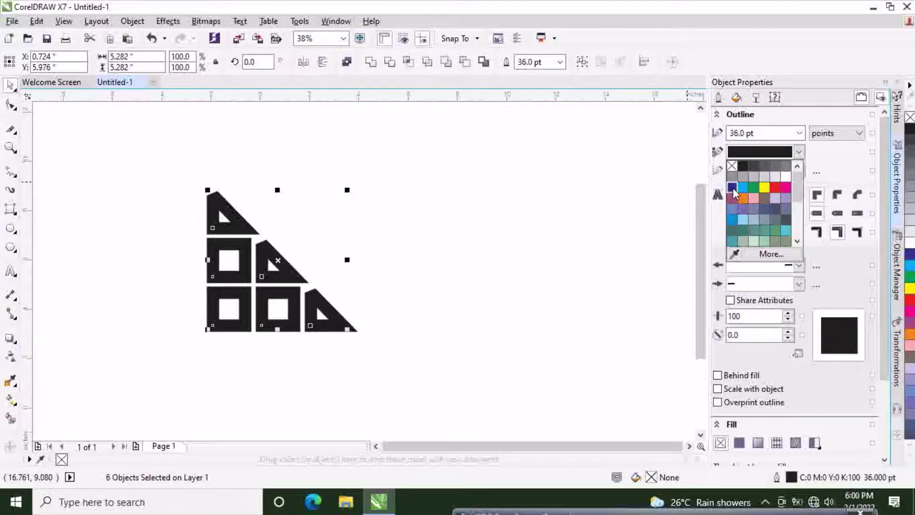
{"action": "left_click_drag", "start_coordinate": [794, 184], "coordinate": [796, 216]}
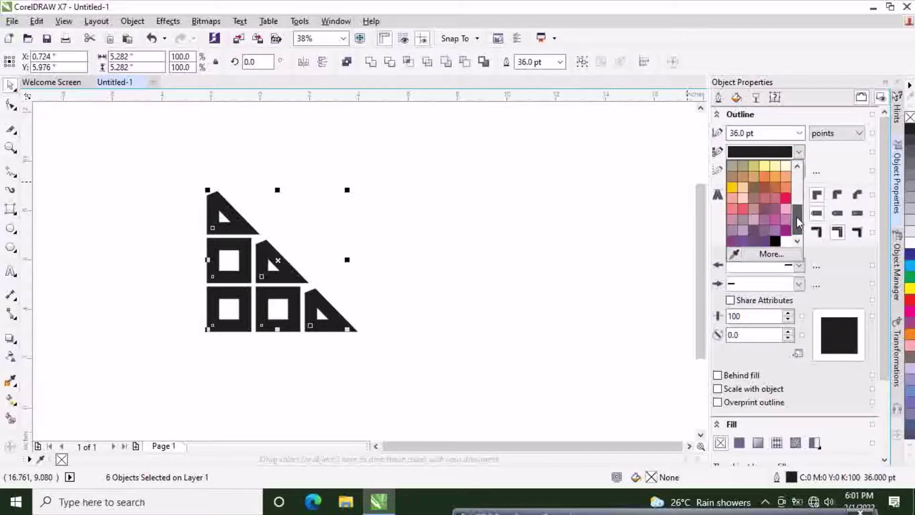
{"action": "left_click", "coordinate": [775, 208]}
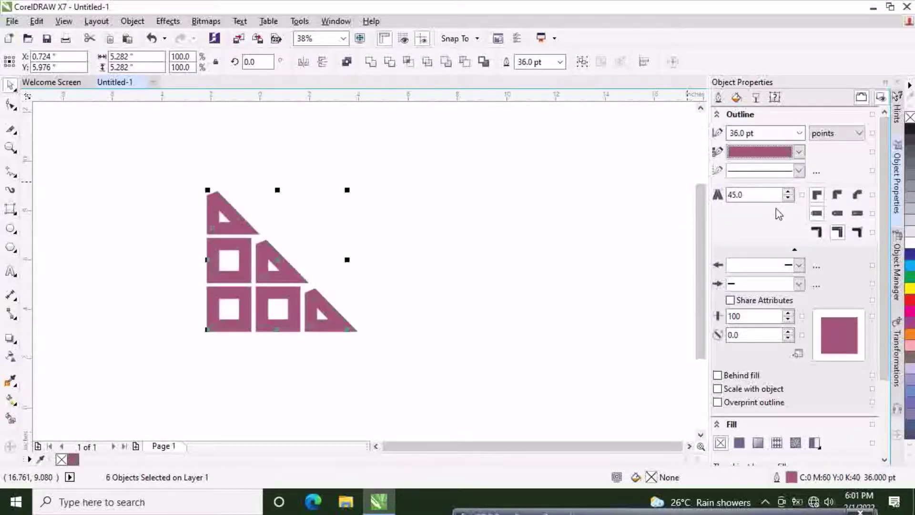
- Fill all six shapes with black and make their outlines black as well
{"action": "left_click", "coordinate": [911, 133]}
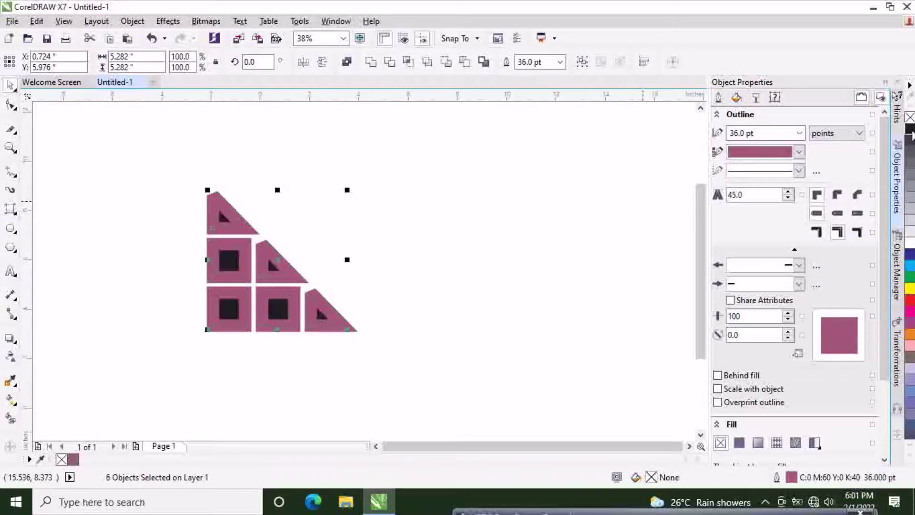
{"action": "left_click", "coordinate": [911, 133]}
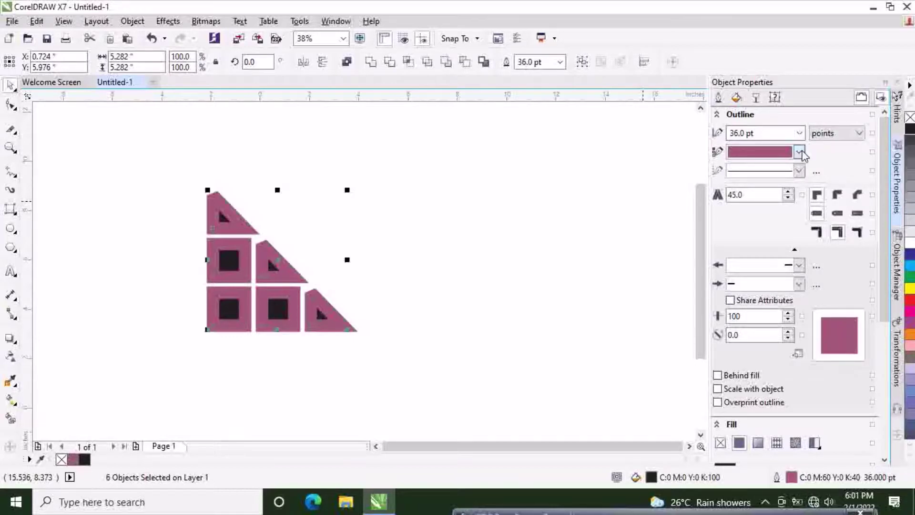
{"action": "left_click", "coordinate": [799, 152]}
{"action": "left_click", "coordinate": [742, 168]}
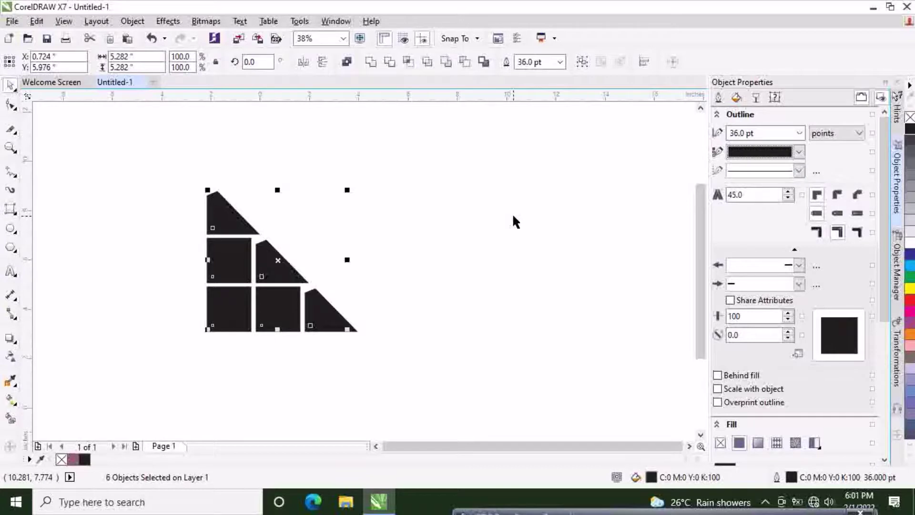
- Give the outlines of all six shapes rounded corners
{"action": "left_click", "coordinate": [839, 196]}
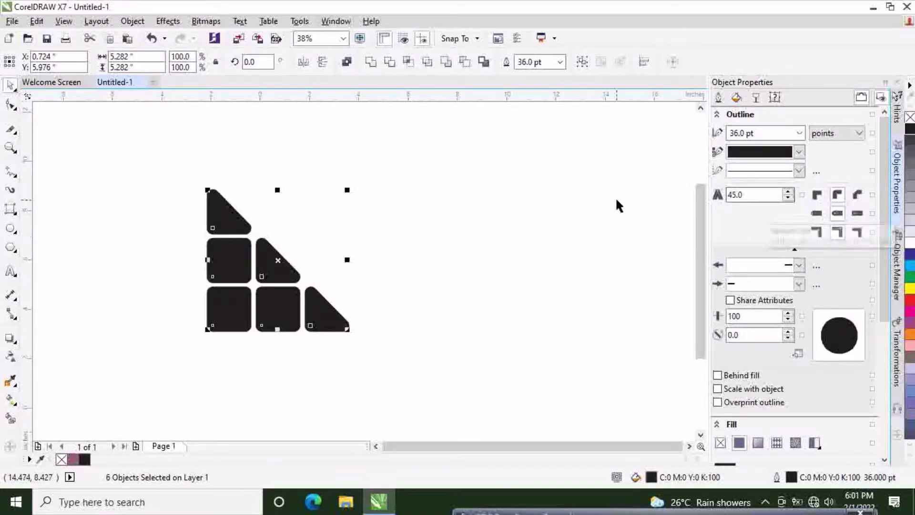
{"action": "left_click", "coordinate": [468, 225]}
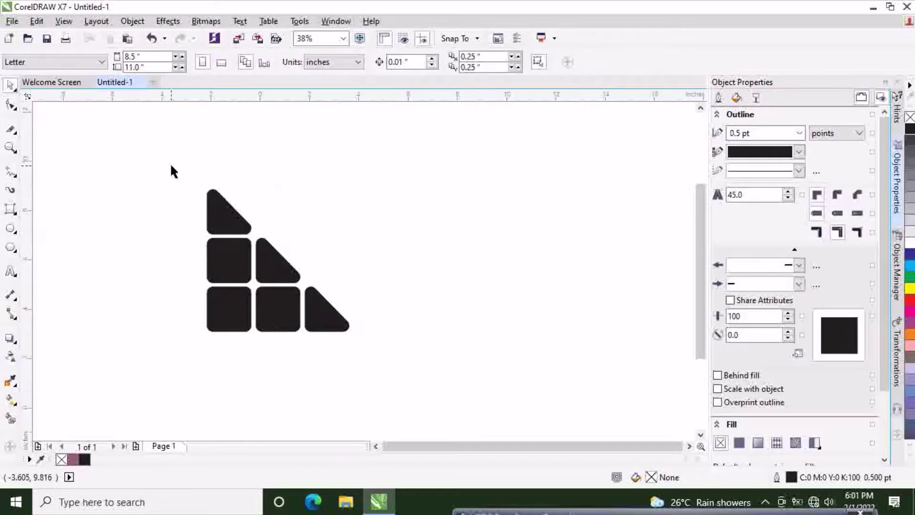
{"action": "left_click_drag", "start_coordinate": [167, 162], "coordinate": [359, 342]}
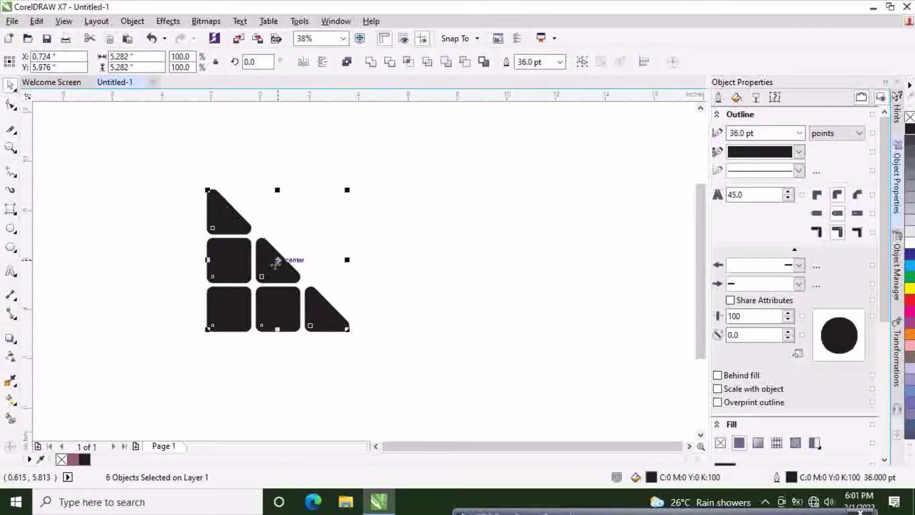
{"action": "left_click", "coordinate": [388, 238]}
{"action": "left_click", "coordinate": [215, 210]}
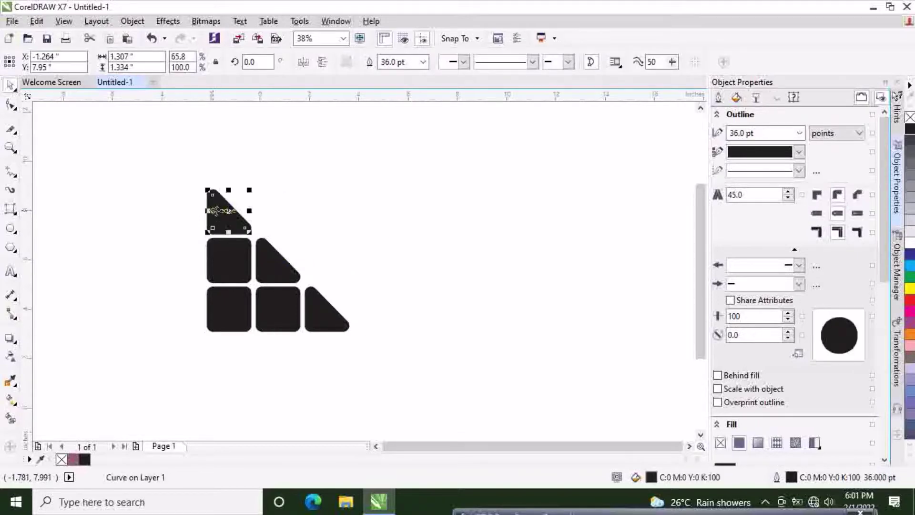
{"action": "left_click", "coordinate": [333, 182]}
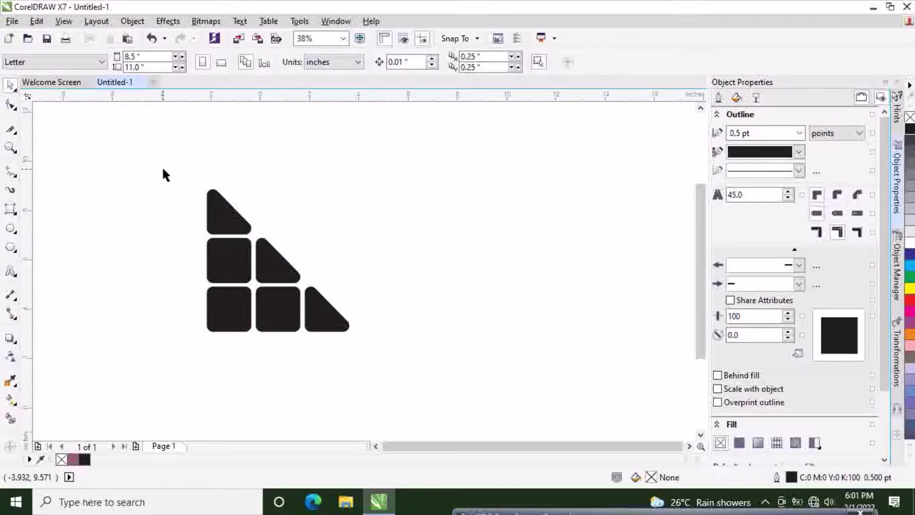
- Move all six shapes together so their centre lies at about X 1.595 and Y 5.813 inches
{"action": "left_click_drag", "start_coordinate": [165, 174], "coordinate": [374, 349]}
{"action": "left_click_drag", "start_coordinate": [278, 260], "coordinate": [451, 259]}
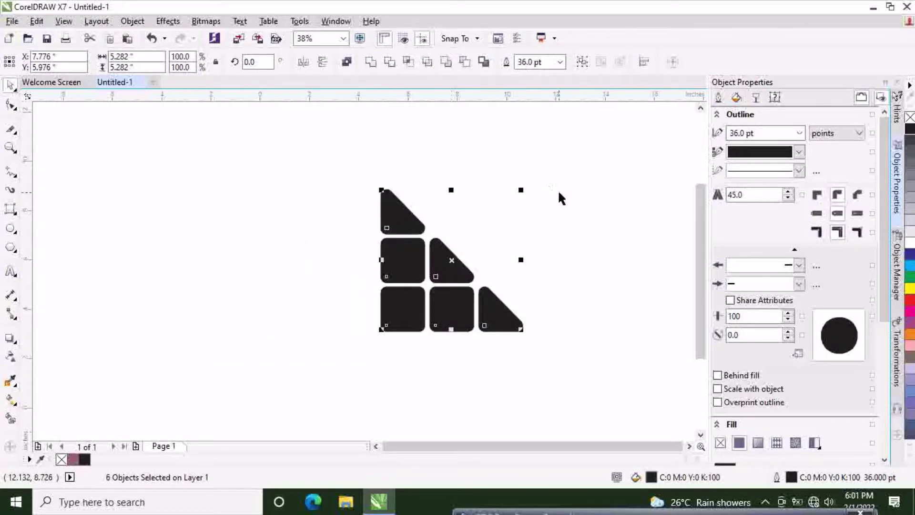
{"action": "left_click_drag", "start_coordinate": [450, 257], "coordinate": [299, 265]}
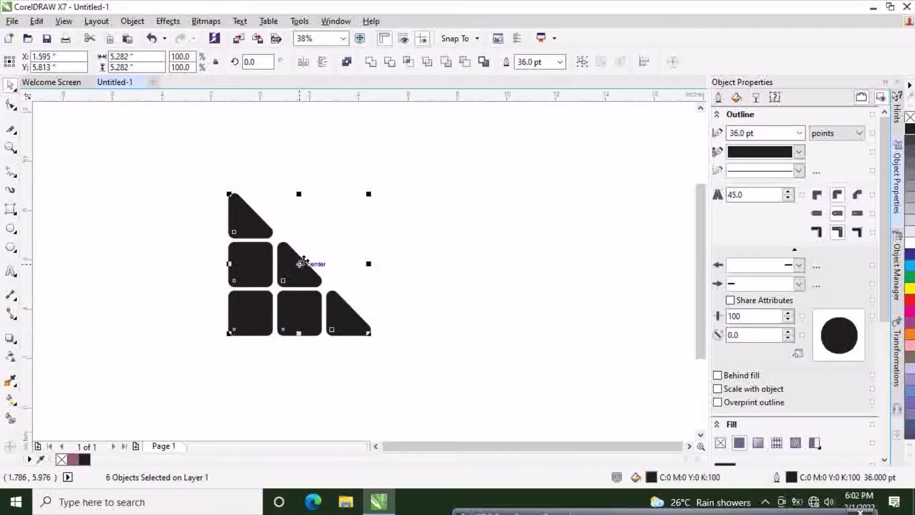
- Copy the six-shape triangle and place the duplicate directly to its right, centred at about X 7.558 and Y 5.813 inches
{"action": "right_click", "coordinate": [300, 263]}
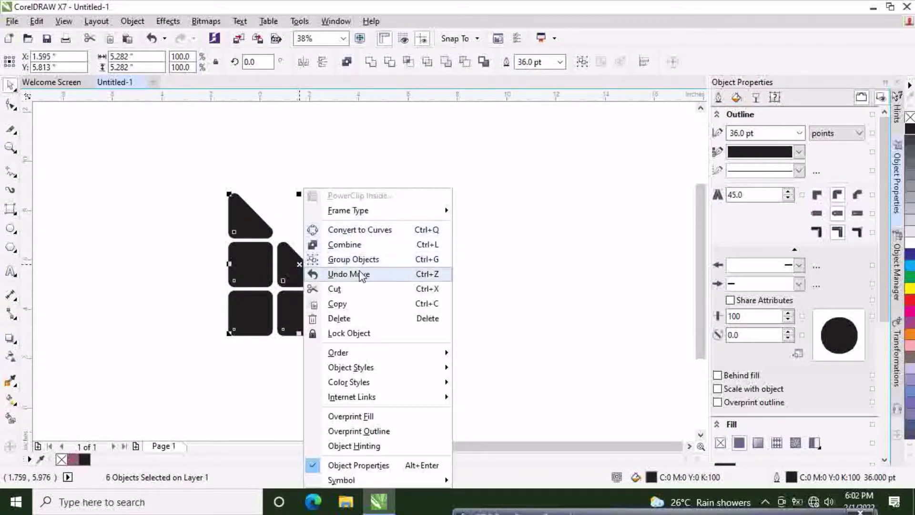
{"action": "left_click", "coordinate": [355, 304]}
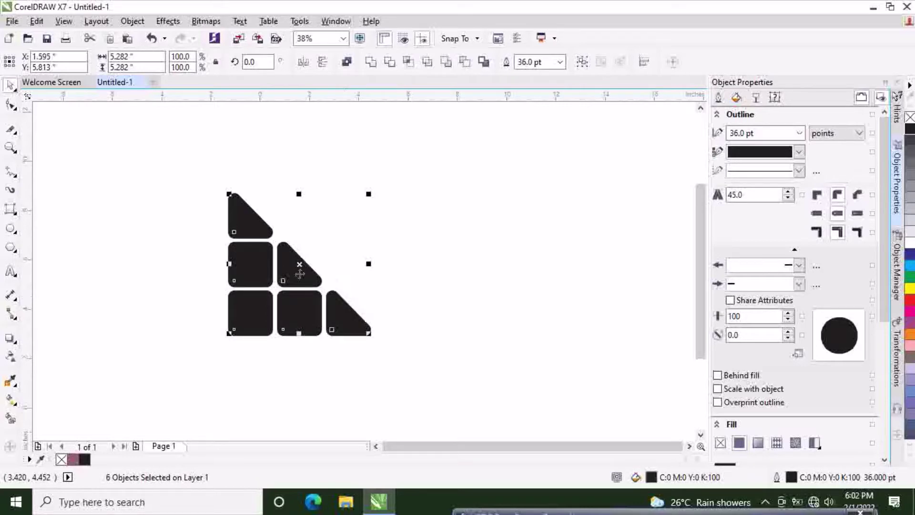
{"action": "left_click_drag", "start_coordinate": [295, 264], "coordinate": [446, 267]}
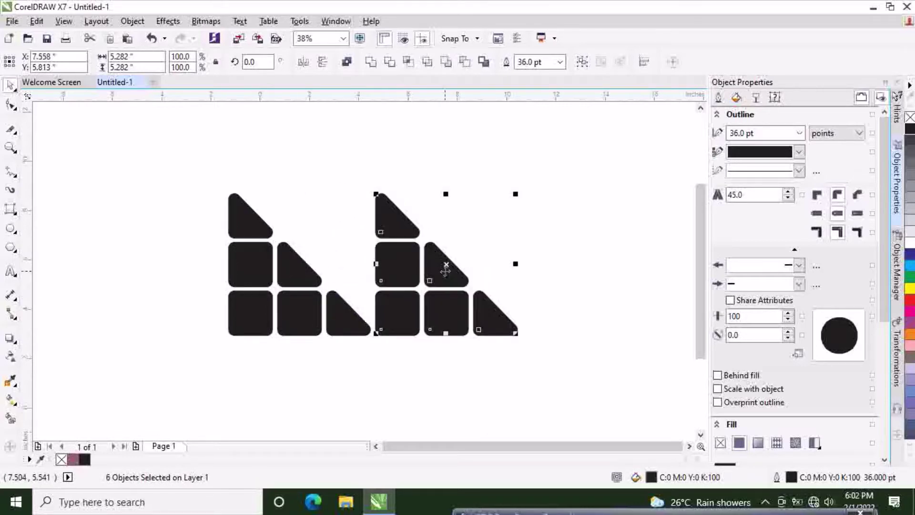
- Combine the six shapes of the right-hand copy into a single object
{"action": "left_click_drag", "start_coordinate": [699, 281], "coordinate": [701, 299]}
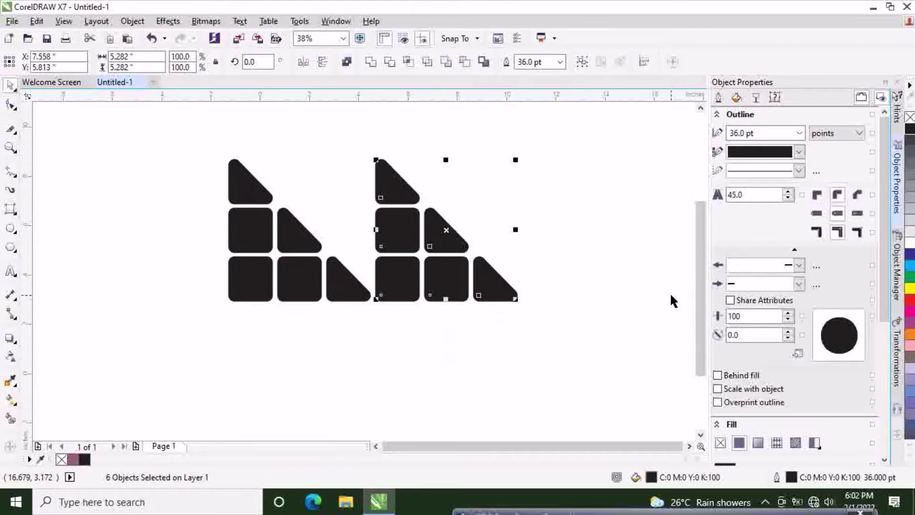
{"action": "right_click", "coordinate": [432, 230]}
{"action": "left_click", "coordinate": [495, 242]}
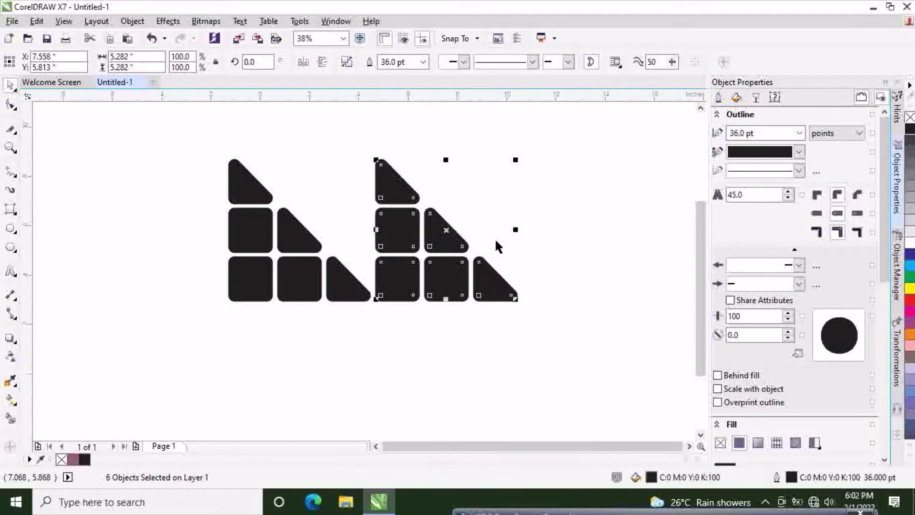
{"action": "left_click", "coordinate": [557, 228]}
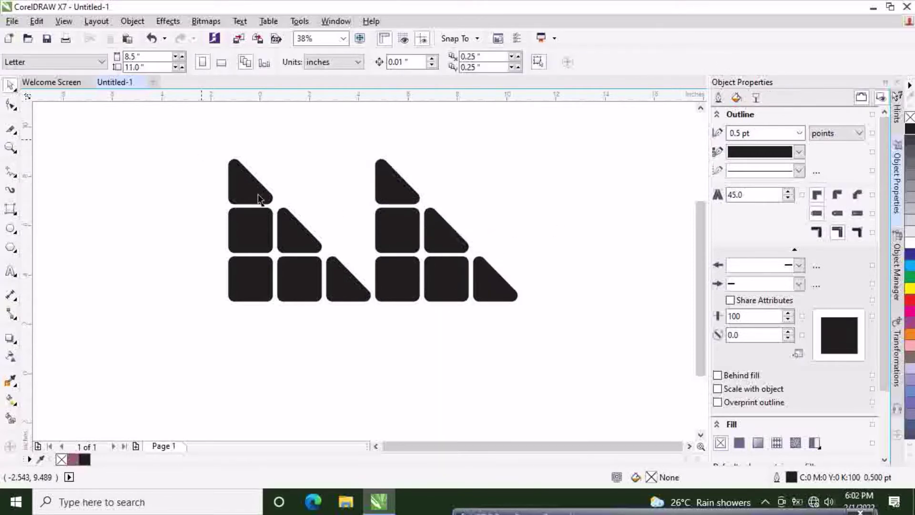
- Combine the six shapes of the original left-hand triangle into a single object
{"action": "left_click_drag", "start_coordinate": [198, 139], "coordinate": [371, 316]}
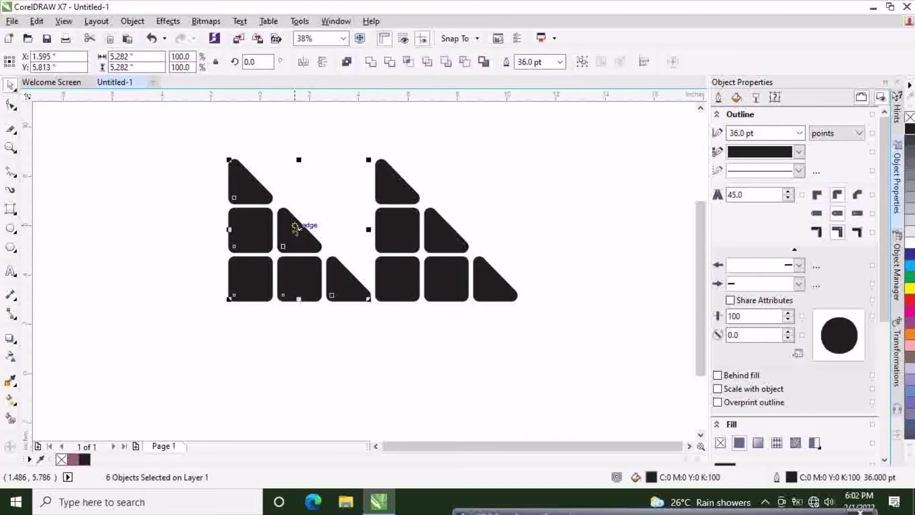
{"action": "right_click", "coordinate": [296, 225]}
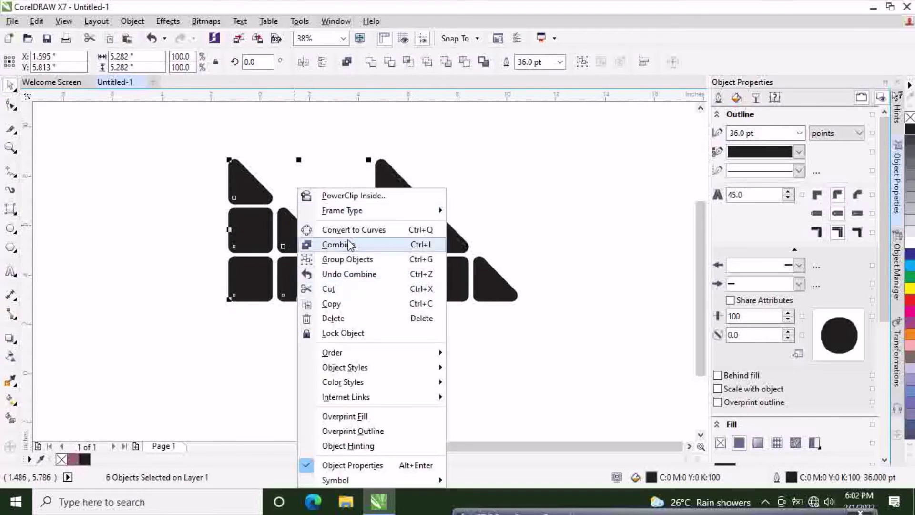